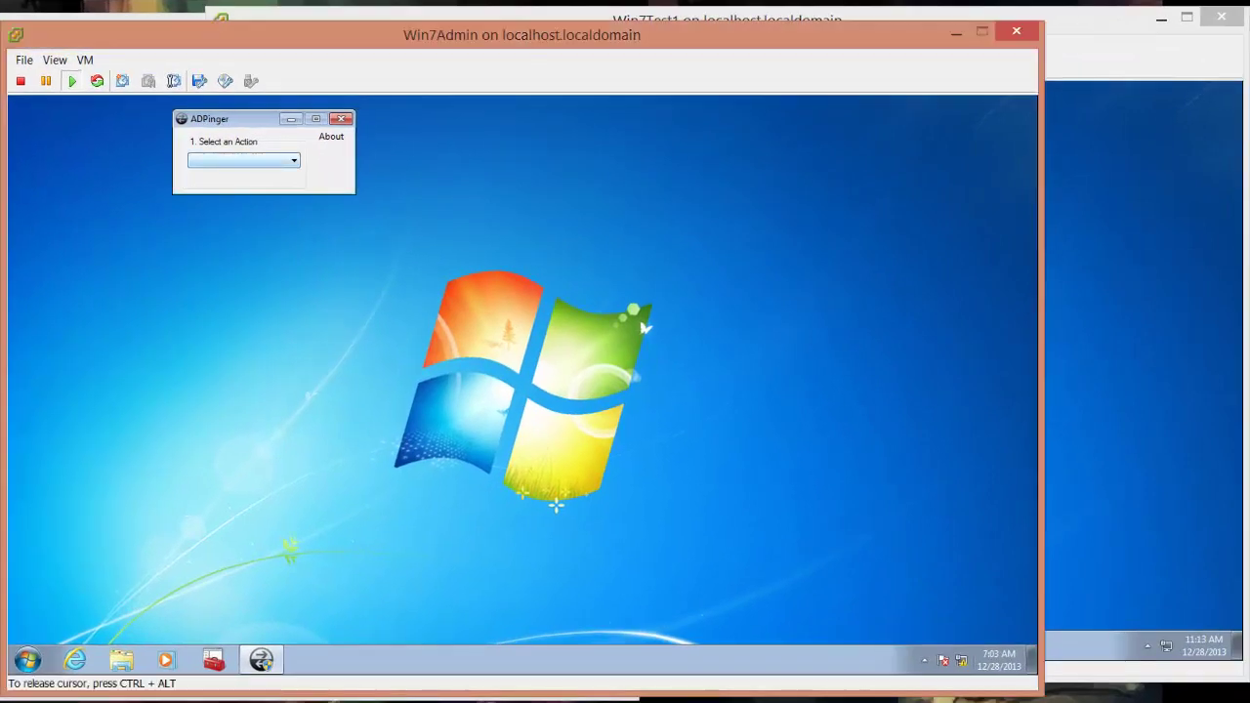
- Select the Ping action and choose to load the computer list from a file, dismissing the file format notice
{"action": "left_click", "coordinate": [243, 160]}
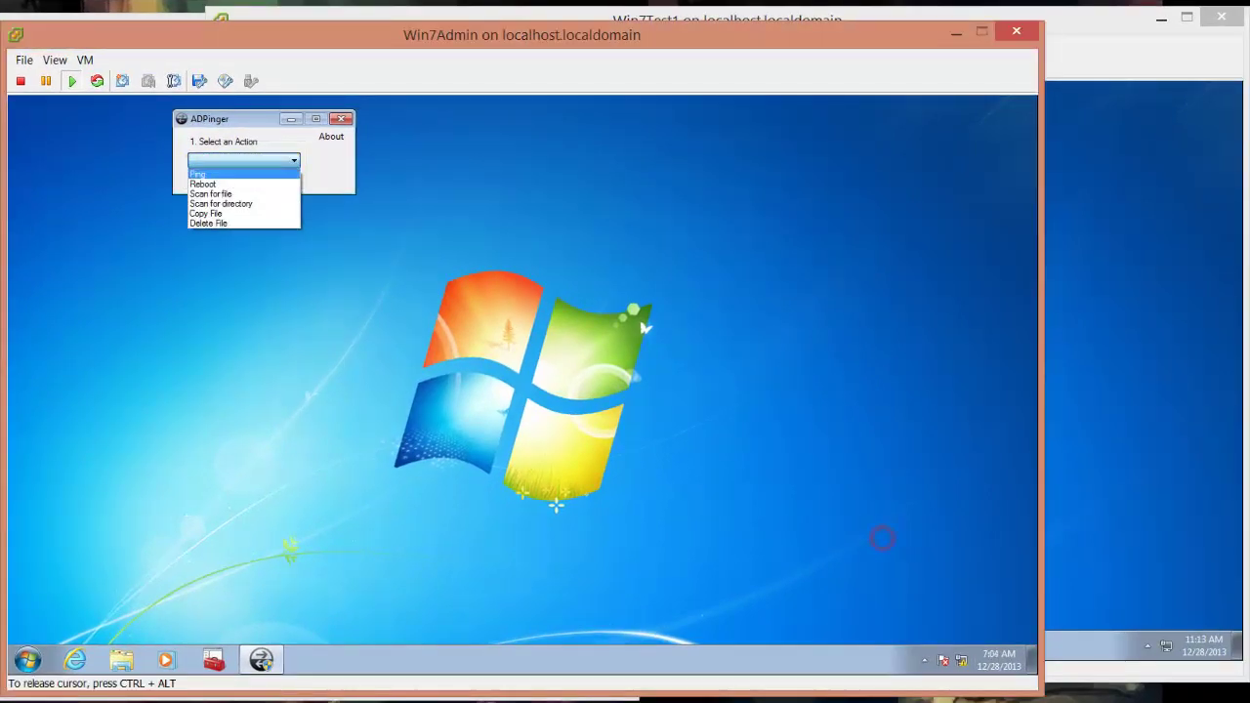
{"action": "left_click", "coordinate": [197, 174]}
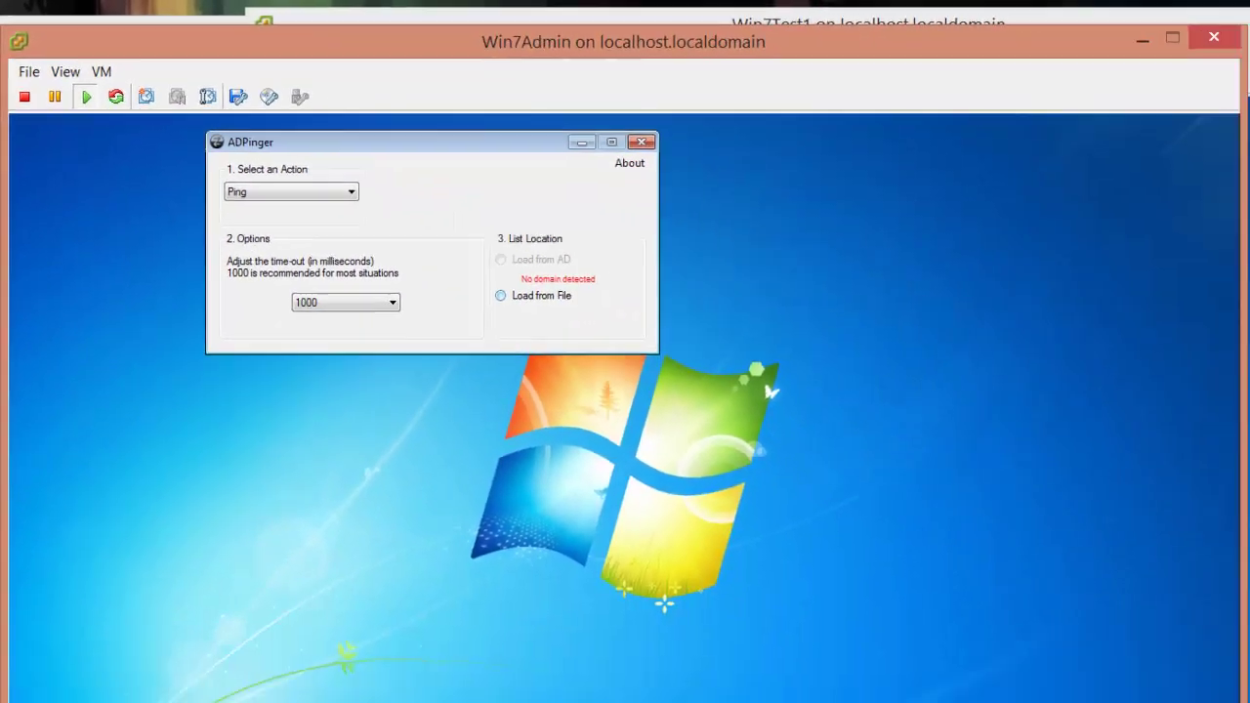
{"action": "left_click", "coordinate": [823, 486]}
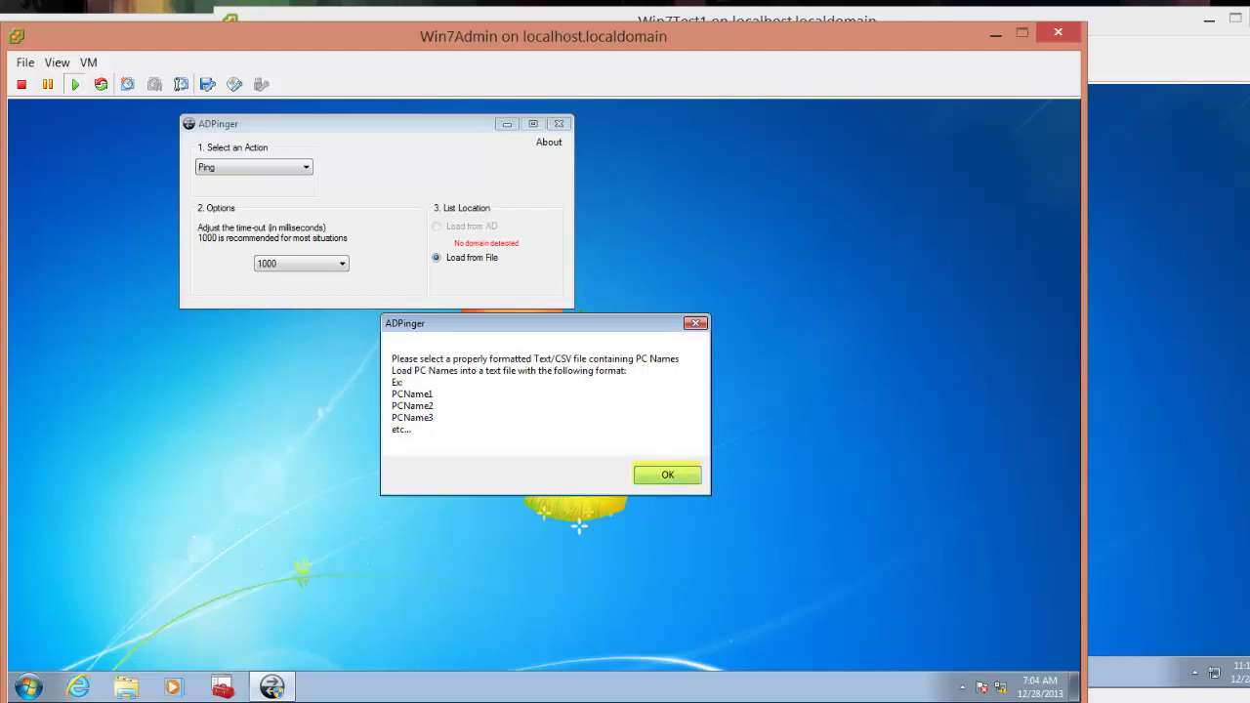
{"action": "key", "text": "Return"}
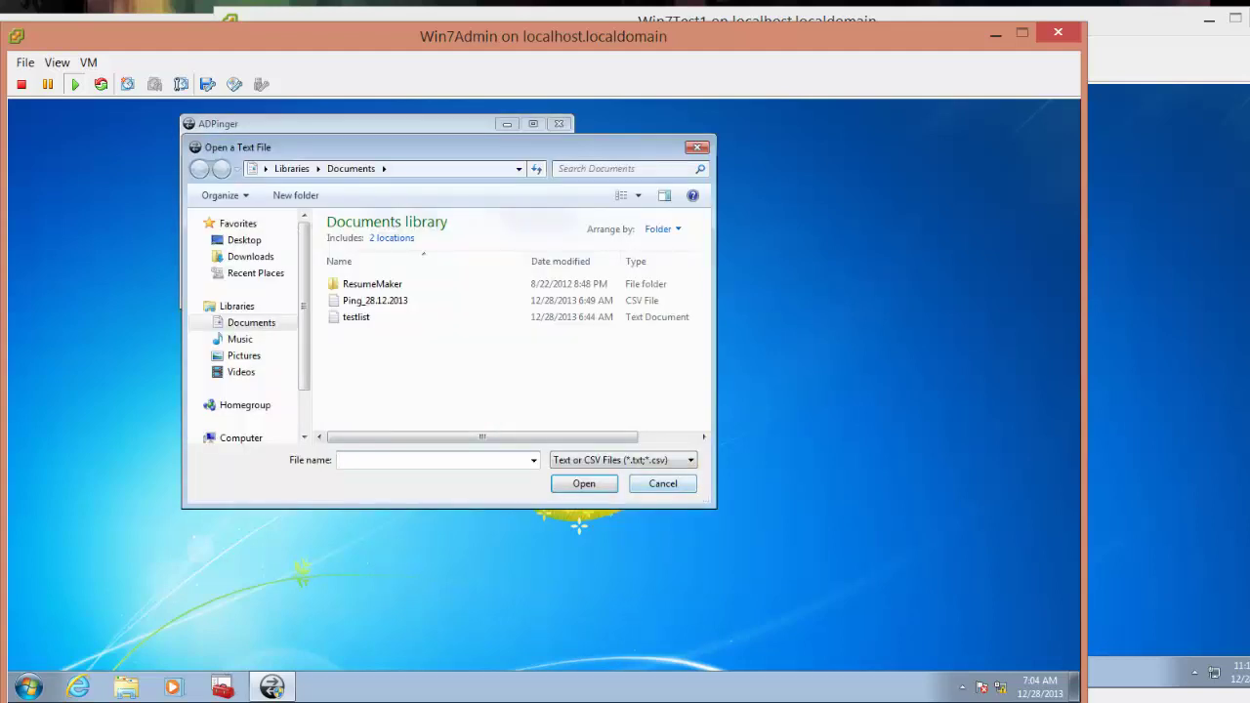
- Open testlist in Notepad from the file dialog, examine its PC name and IP address entries, and close it
{"action": "right_click", "coordinate": [355, 318]}
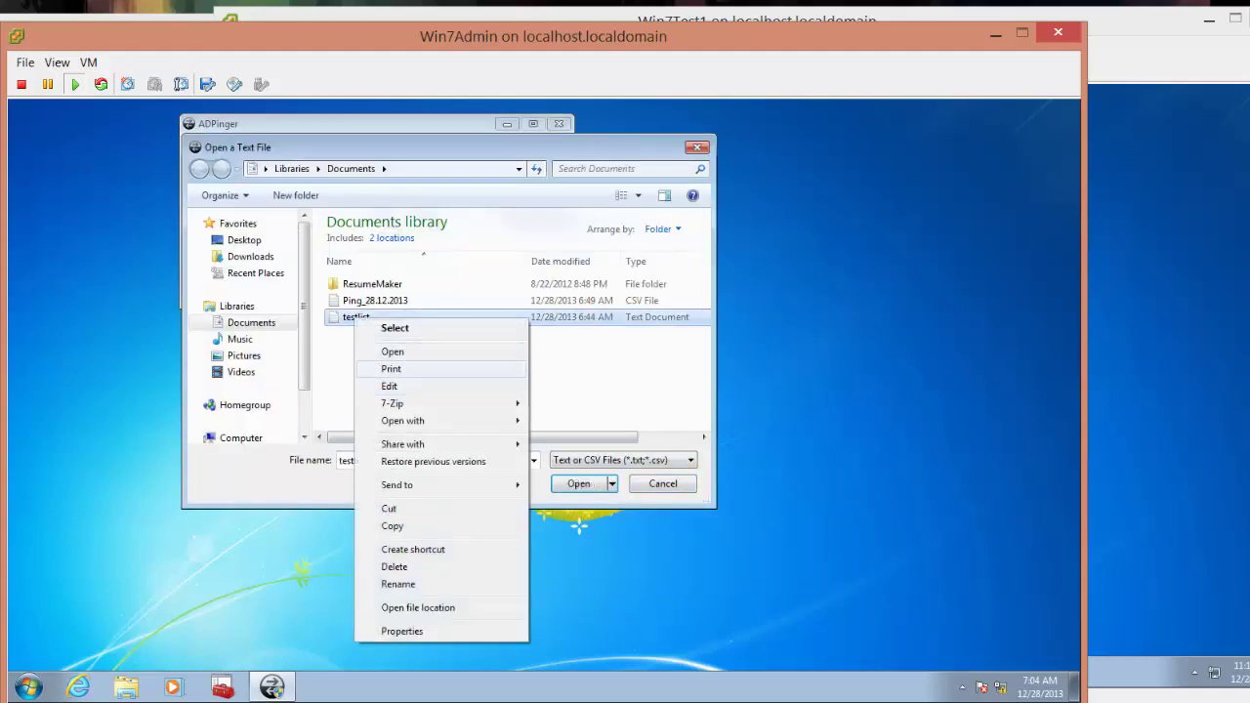
{"action": "left_click", "coordinate": [389, 386]}
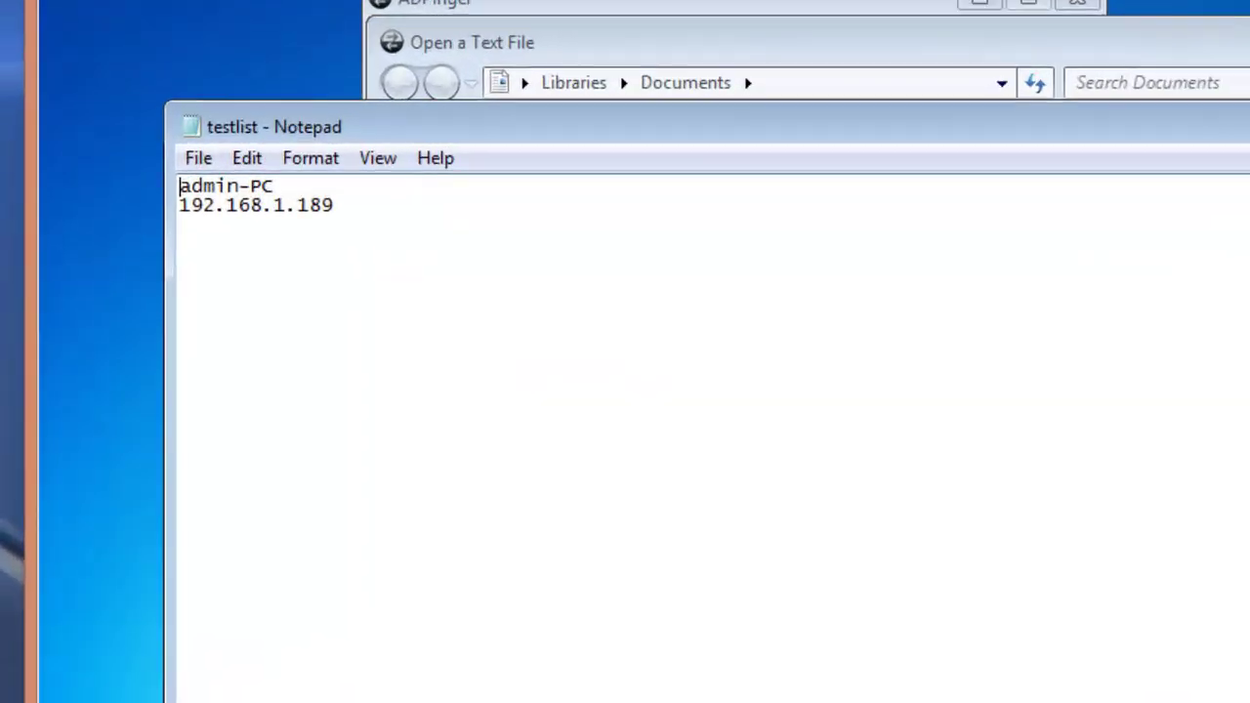
{"action": "left_click", "coordinate": [276, 186]}
{"action": "key", "text": "shift+Home"}
{"action": "key", "text": "Down"}
{"action": "key", "text": "End"}
{"action": "key", "text": "shift+Left"}
{"action": "key", "text": "shift+Left"}
{"action": "key", "text": "shift+Left"}
{"action": "key", "text": "shift+Left"}
{"action": "key", "text": "shift+Left"}
{"action": "key", "text": "shift+Left"}
{"action": "key", "text": "shift+Left"}
{"action": "key", "text": "shift+Left"}
{"action": "key", "text": "shift+Left"}
{"action": "key", "text": "shift+Left"}
{"action": "key", "text": "shift+Left"}
{"action": "key", "text": "shift+Left"}
{"action": "key", "text": "shift+Left"}
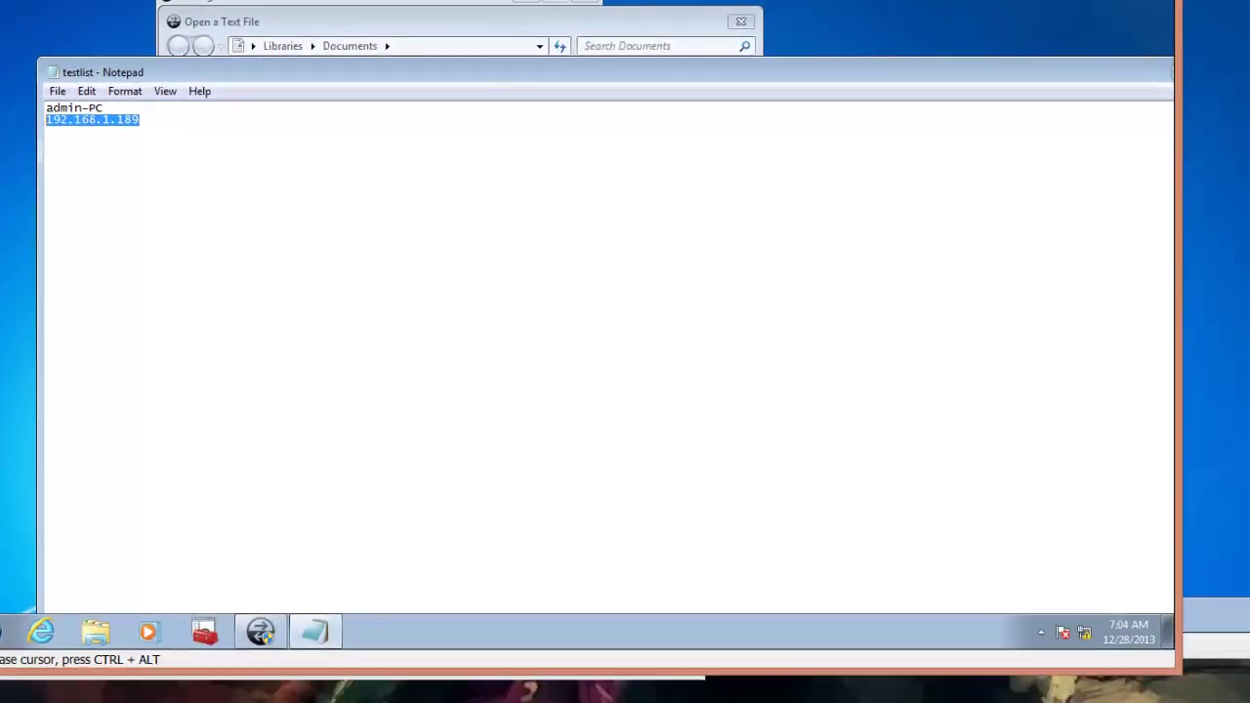
{"action": "left_click_drag", "start_coordinate": [626, 72], "coordinate": [403, 66]}
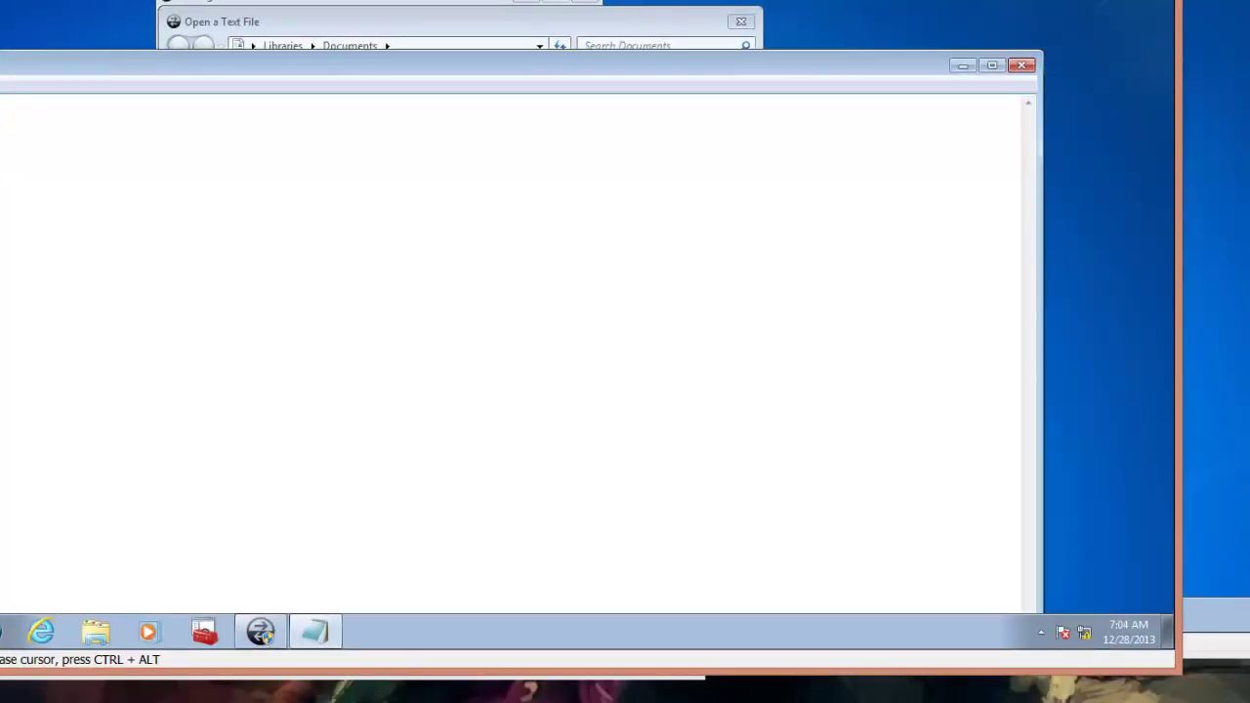
{"action": "left_click", "coordinate": [1022, 64]}
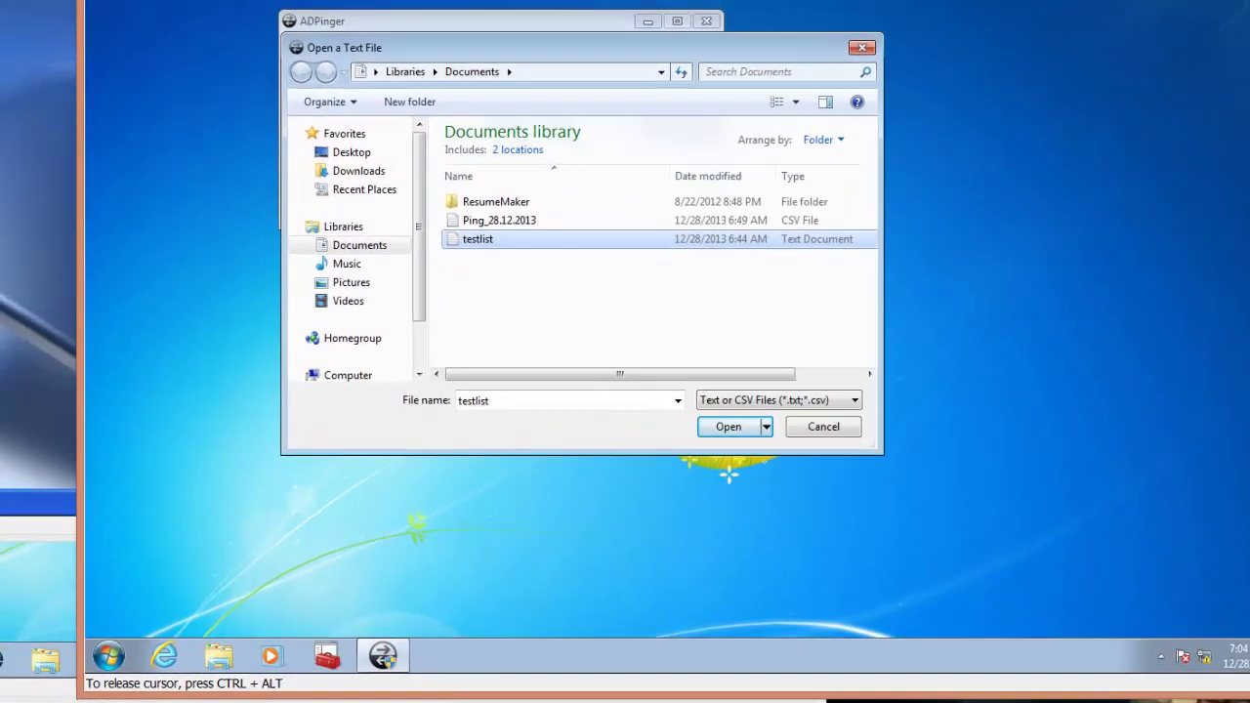
- Load testlist as the computer list and run the pings on its entries
{"action": "key", "text": "Return"}
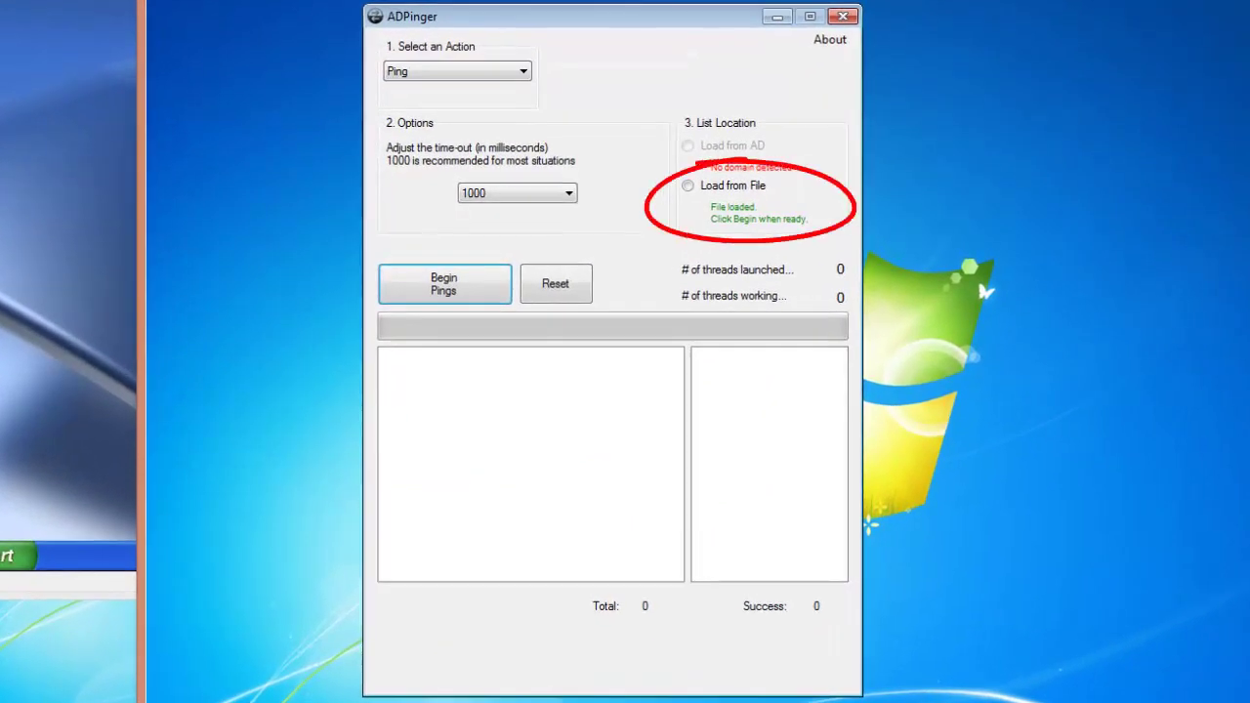
{"action": "key", "text": "Return"}
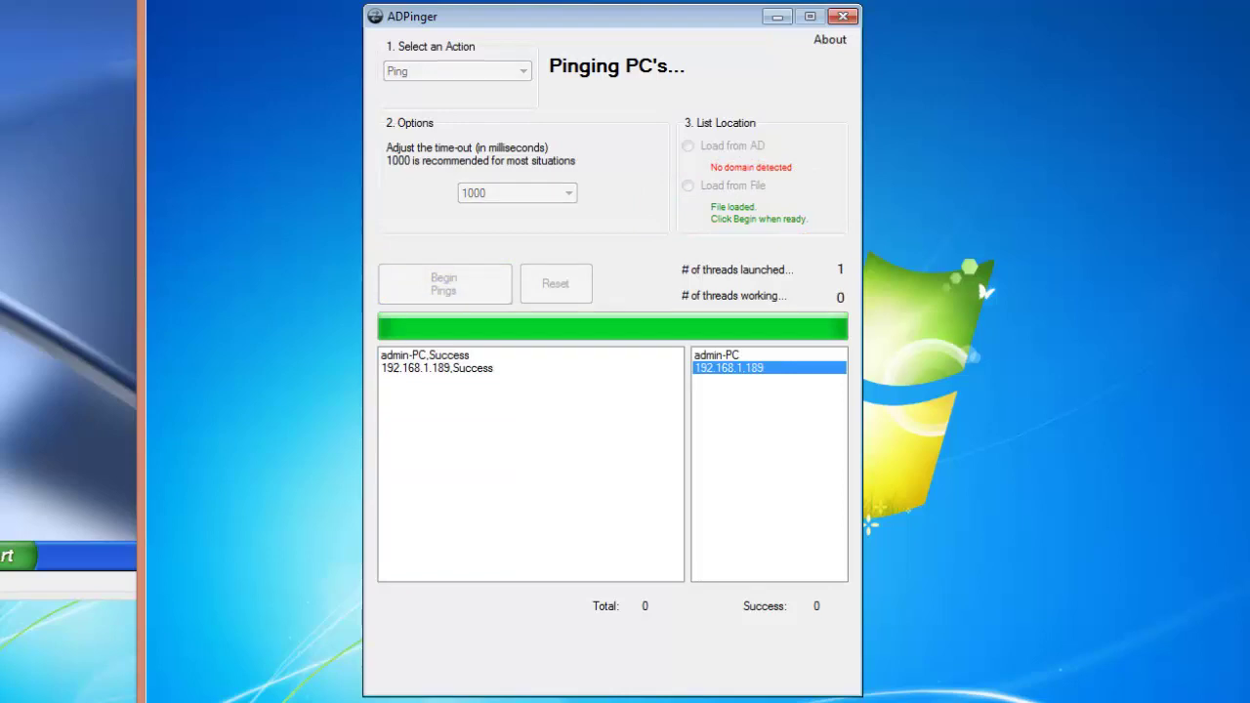
{"action": "key", "text": "Return"}
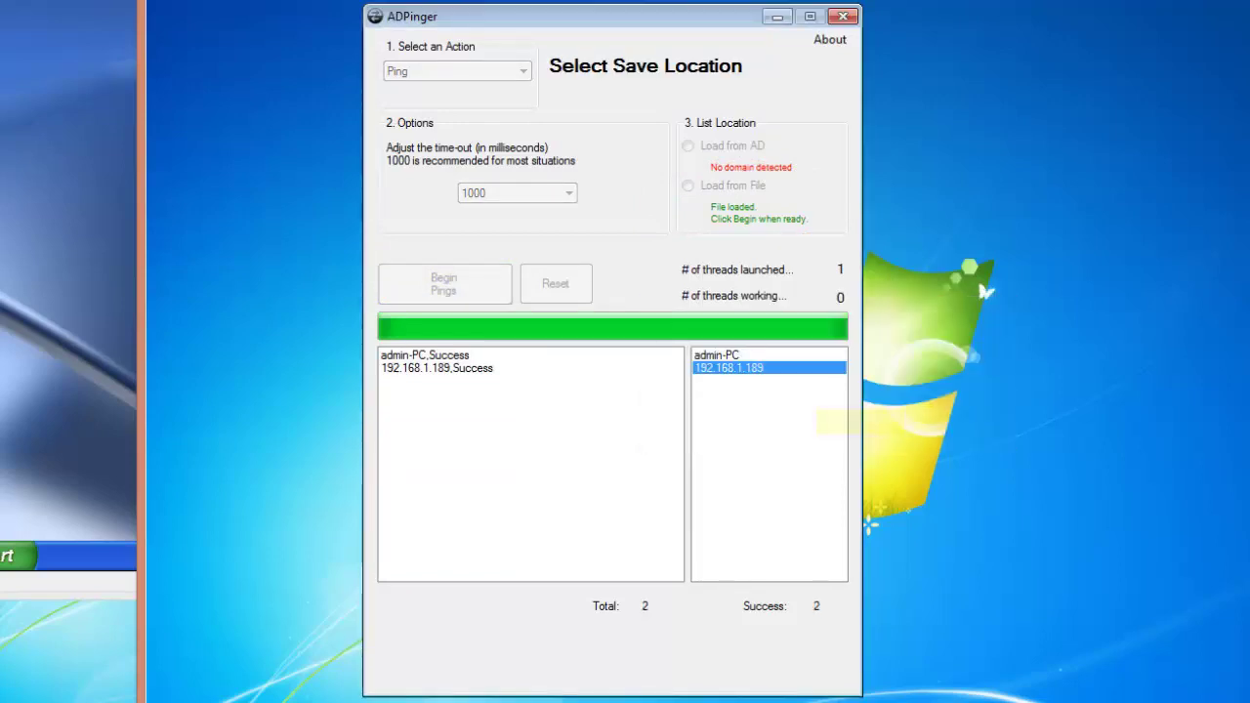
- Save the ping report as the CSV file Ping_28.12.2013 in Documents, replacing the existing file
{"action": "left_click", "coordinate": [610, 240]}
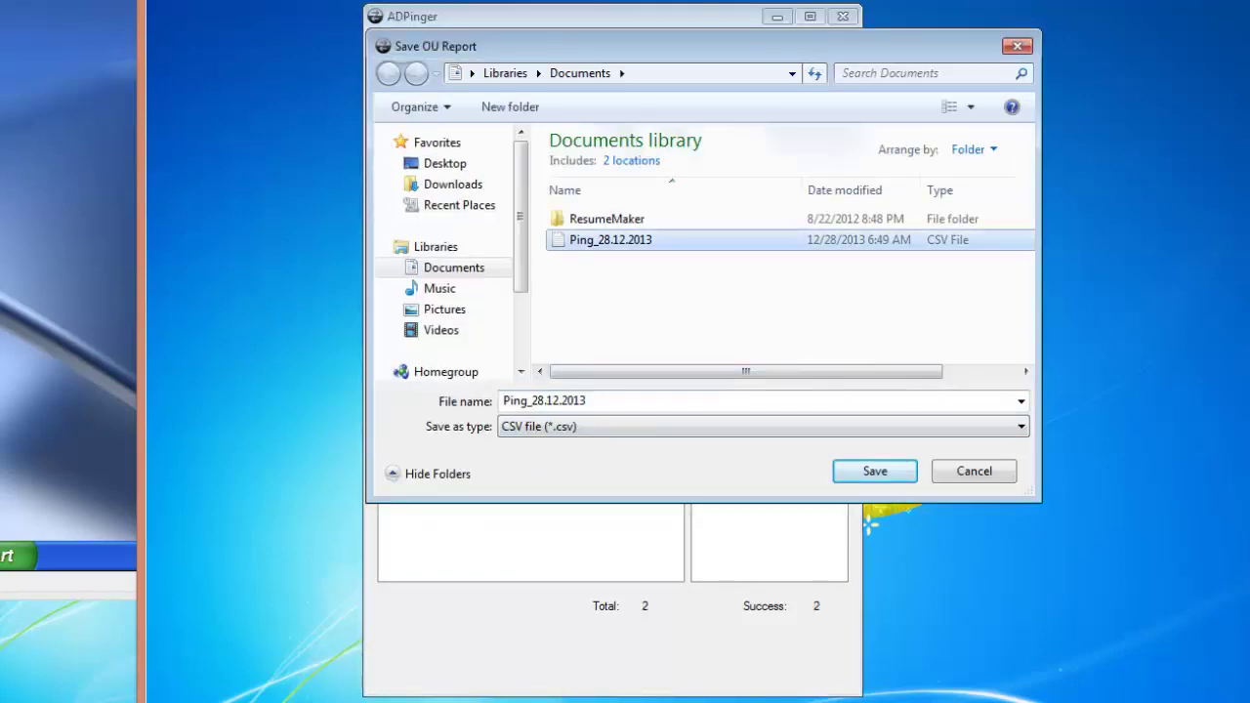
{"action": "left_click", "coordinate": [876, 472]}
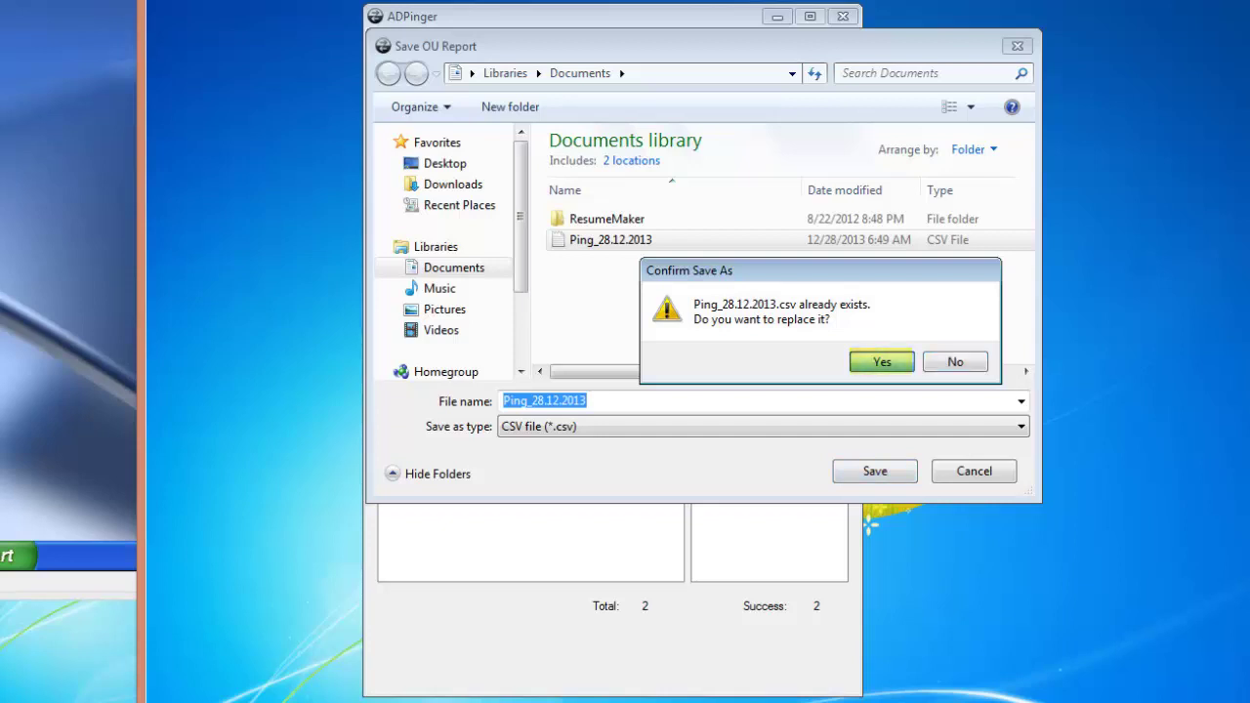
{"action": "key", "text": "Return"}
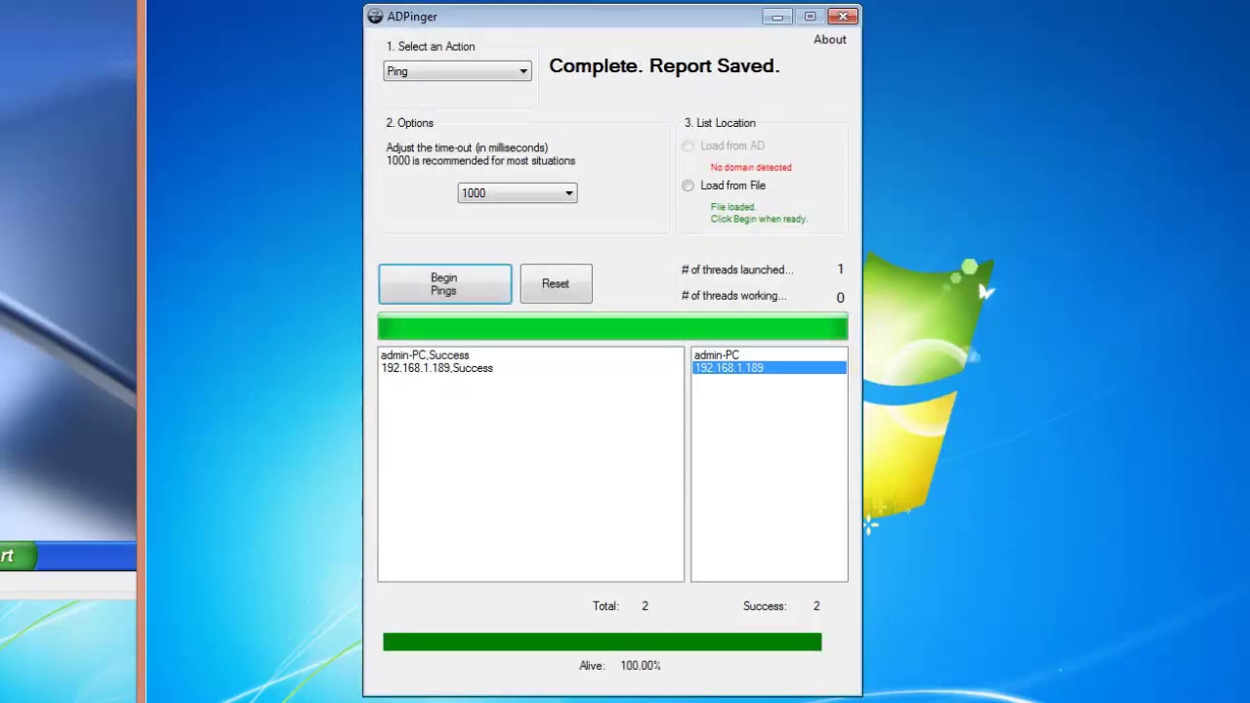
- Open the Ping_28.12.2013 report from the Documents library, examine the ping result of each entry, and close the report and folder
{"action": "key", "text": "super"}
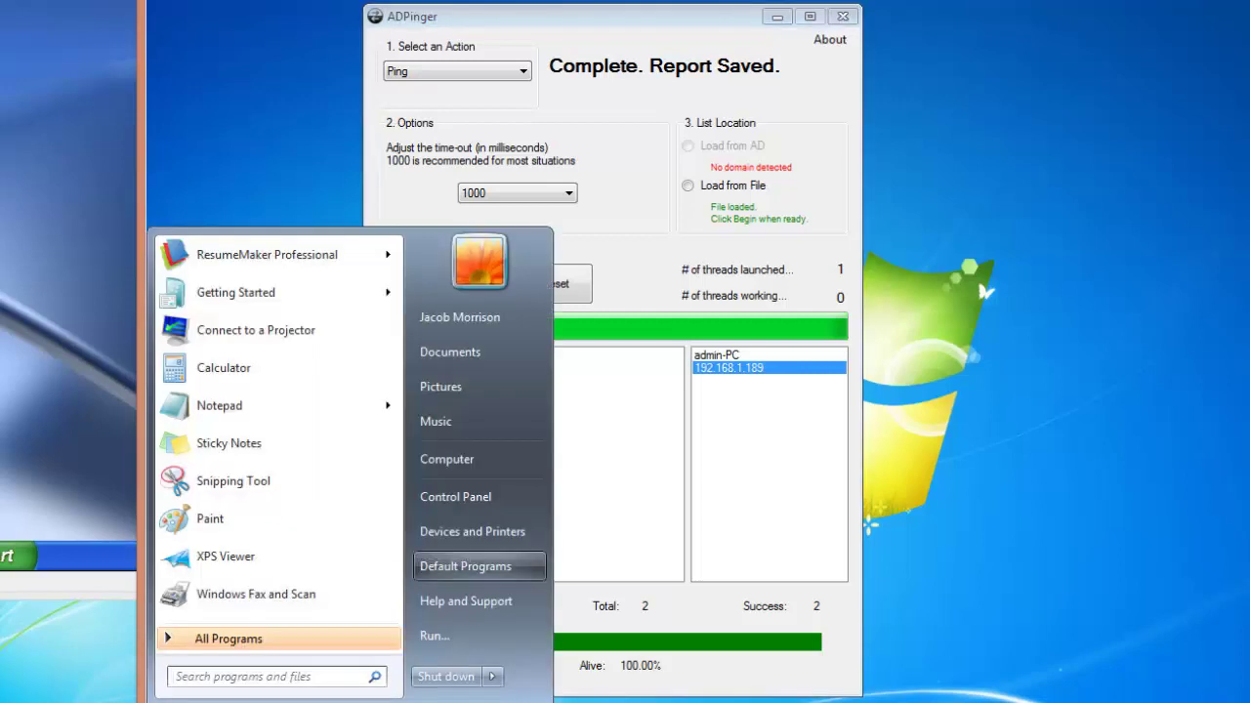
{"action": "left_click", "coordinate": [451, 353]}
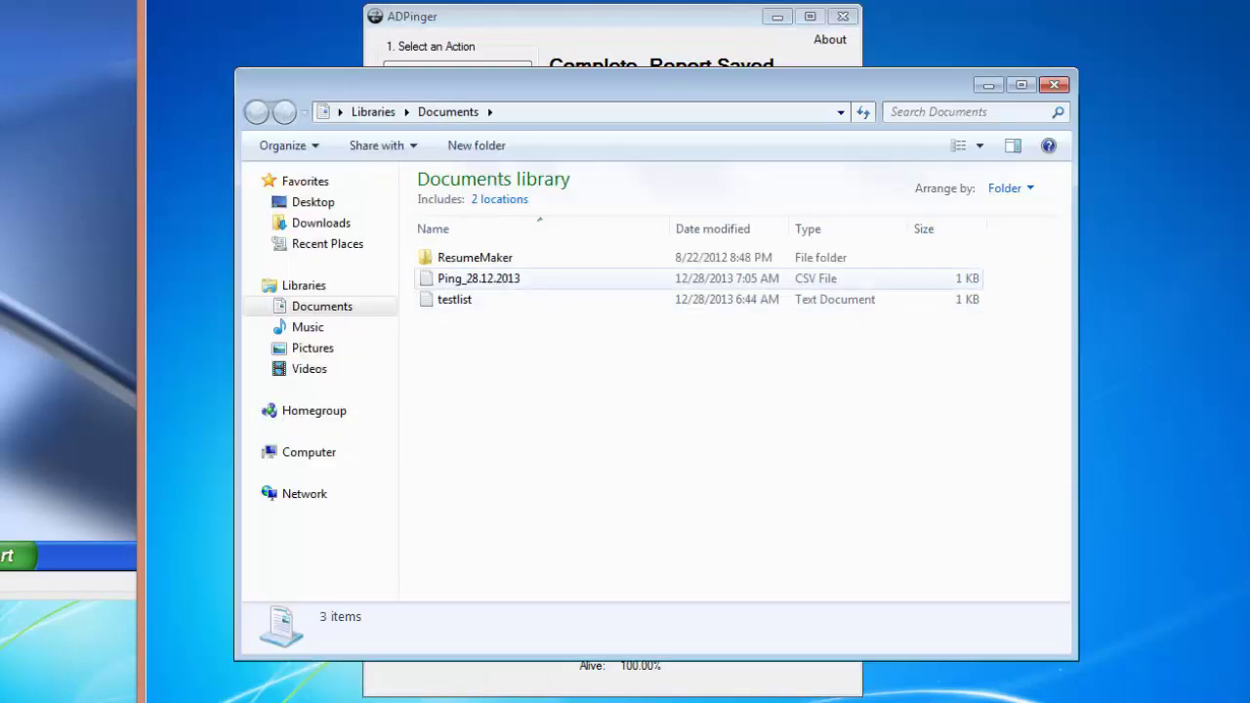
{"action": "double_click", "coordinate": [547, 280]}
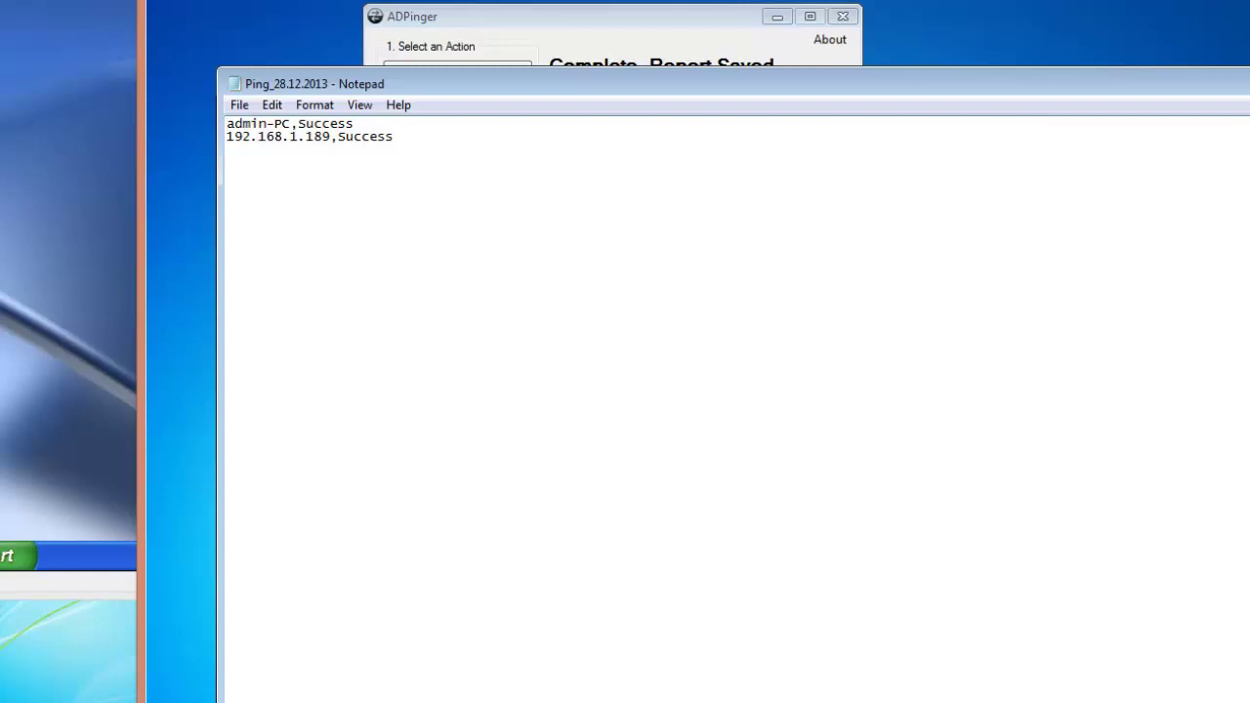
{"action": "left_click_drag", "start_coordinate": [732, 84], "coordinate": [666, 93]}
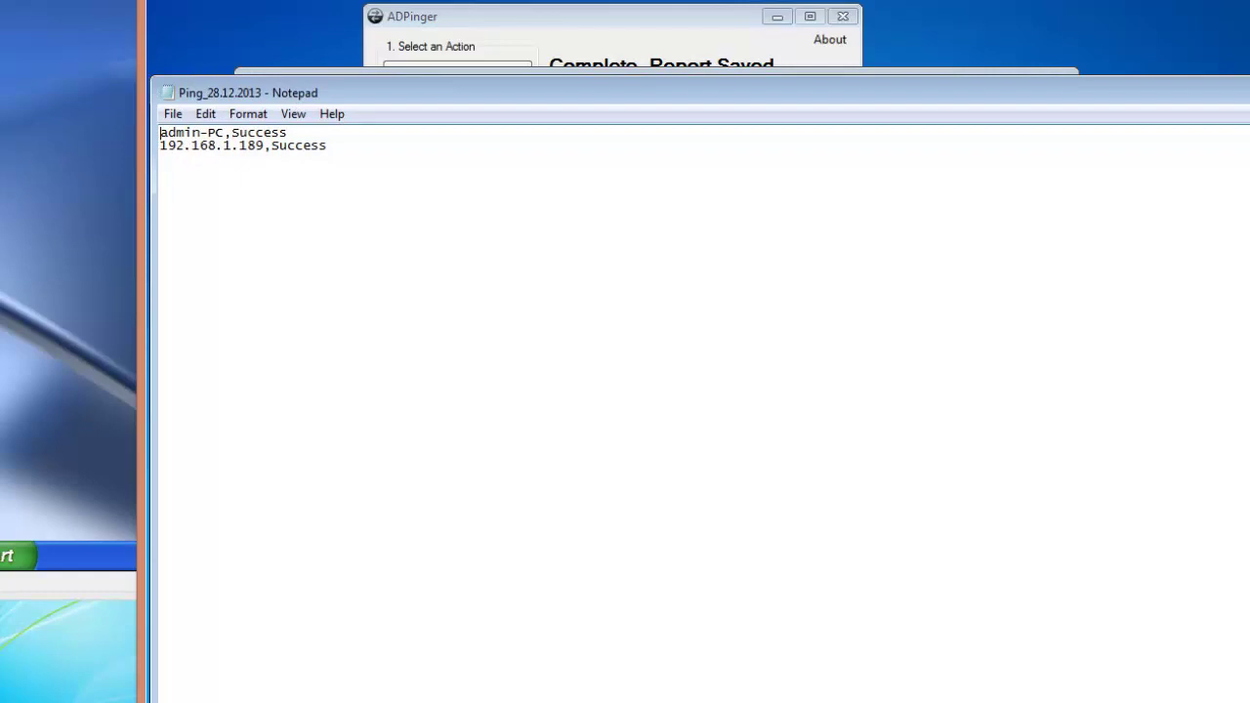
{"action": "left_click_drag", "start_coordinate": [666, 93], "coordinate": [546, 106]}
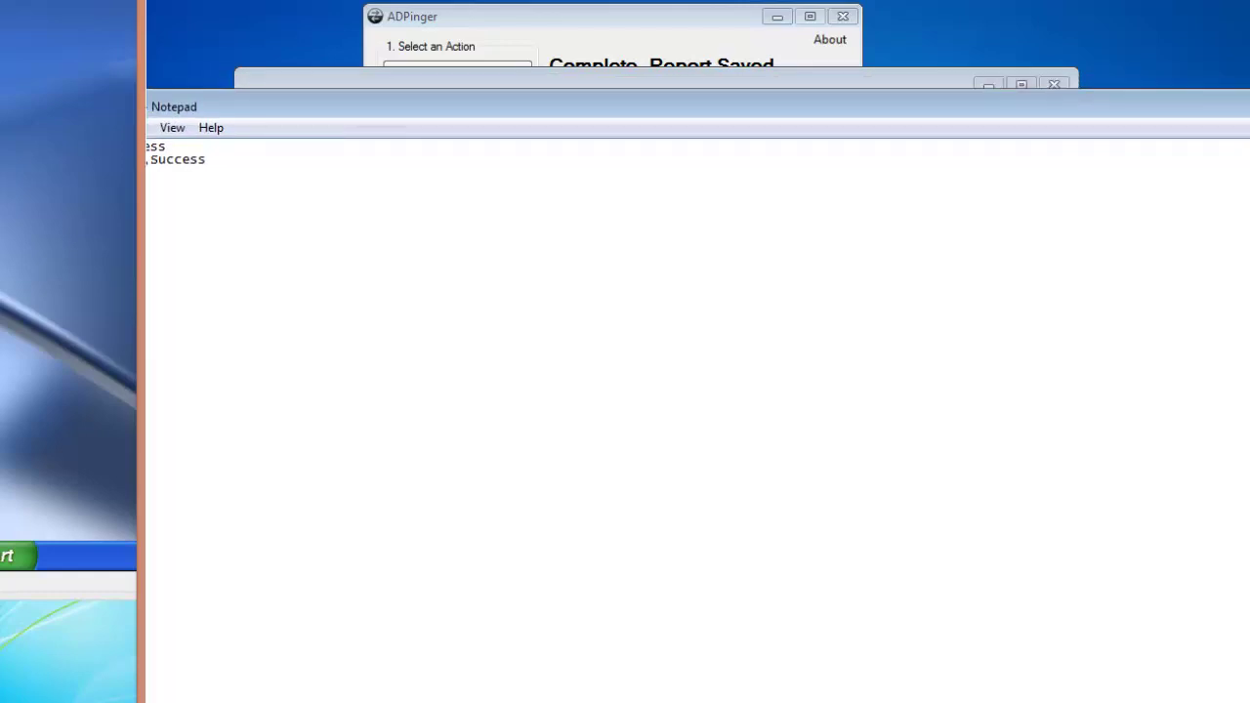
{"action": "key", "text": "alt+F4"}
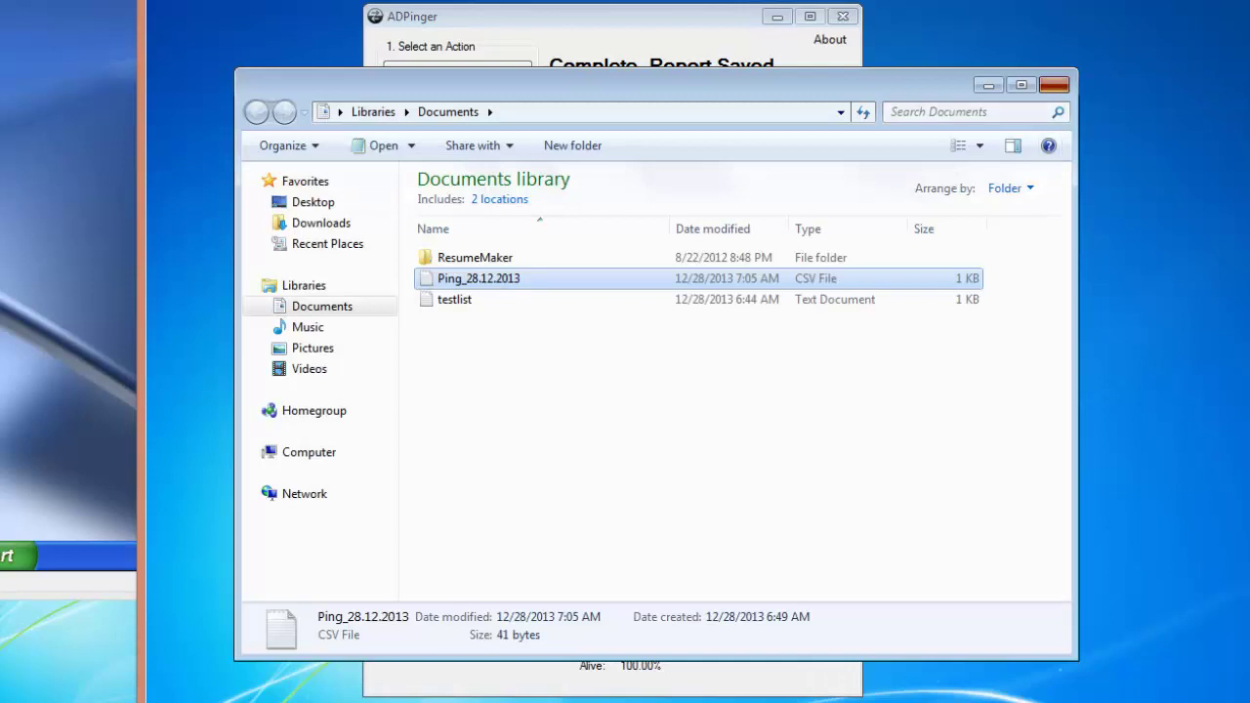
{"action": "left_click", "coordinate": [1054, 85]}
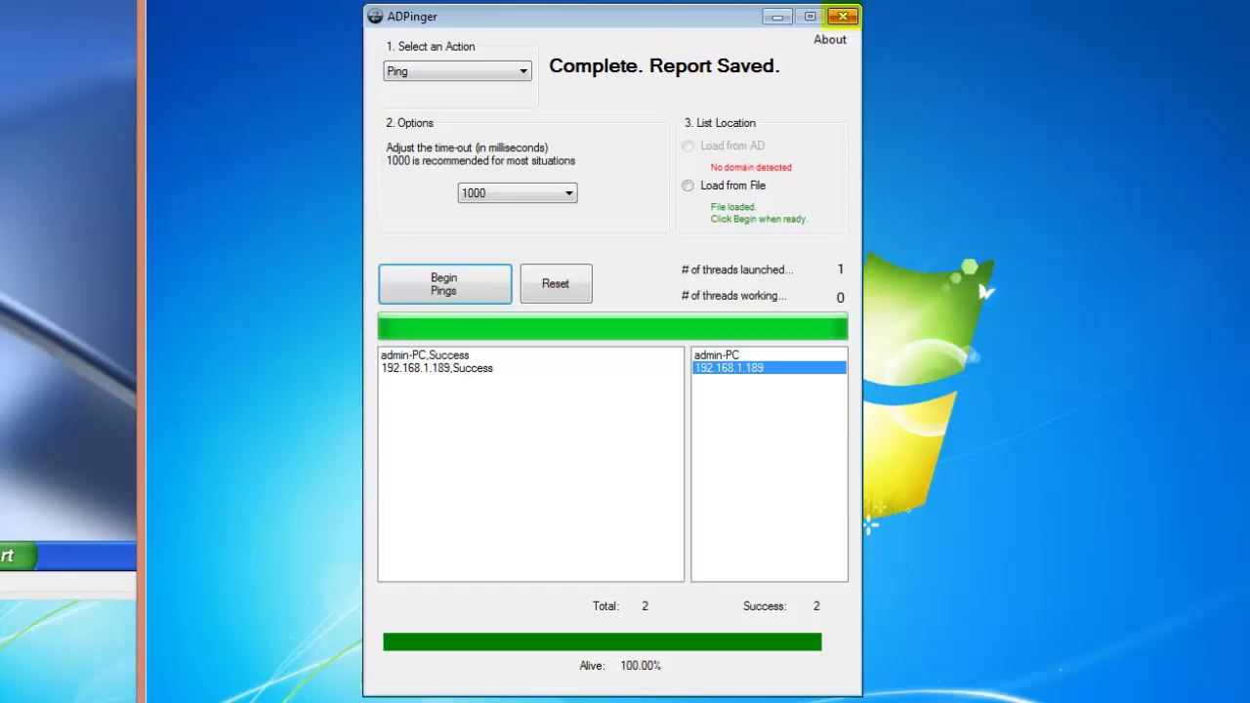
- Close ADPinger and shut down the Win7Admin virtual machine
{"action": "left_click", "coordinate": [842, 15]}
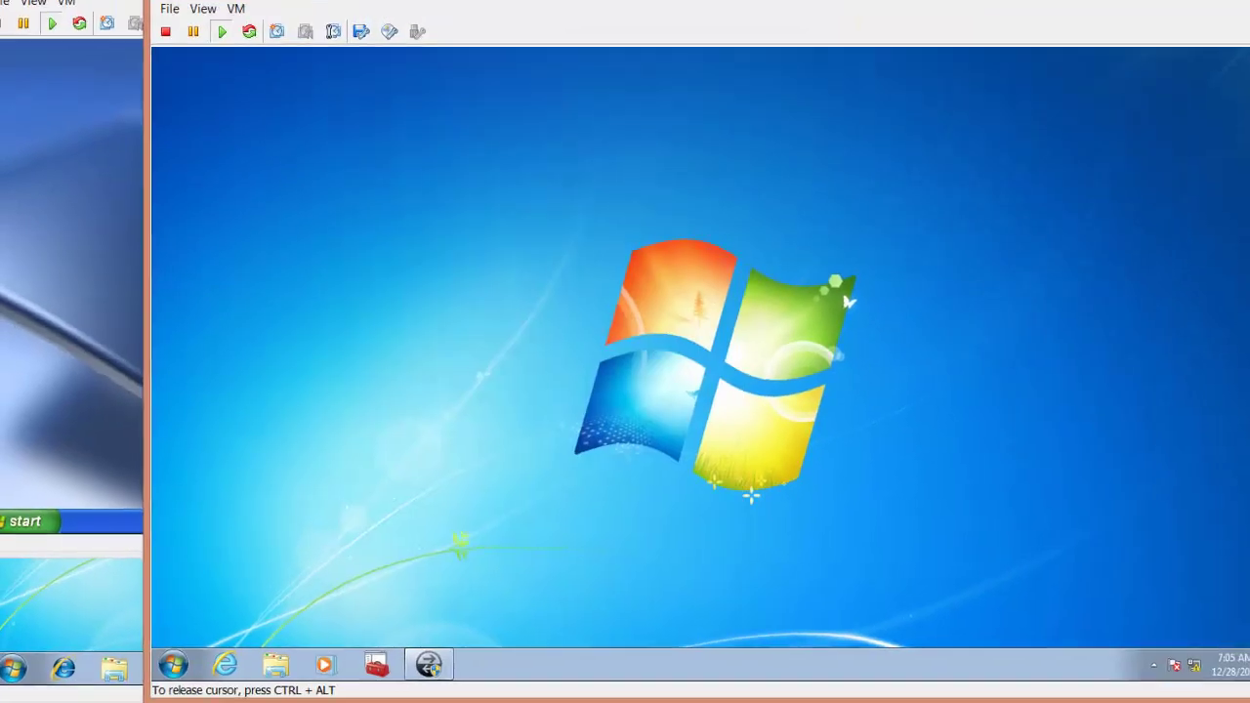
{"action": "key", "text": "super"}
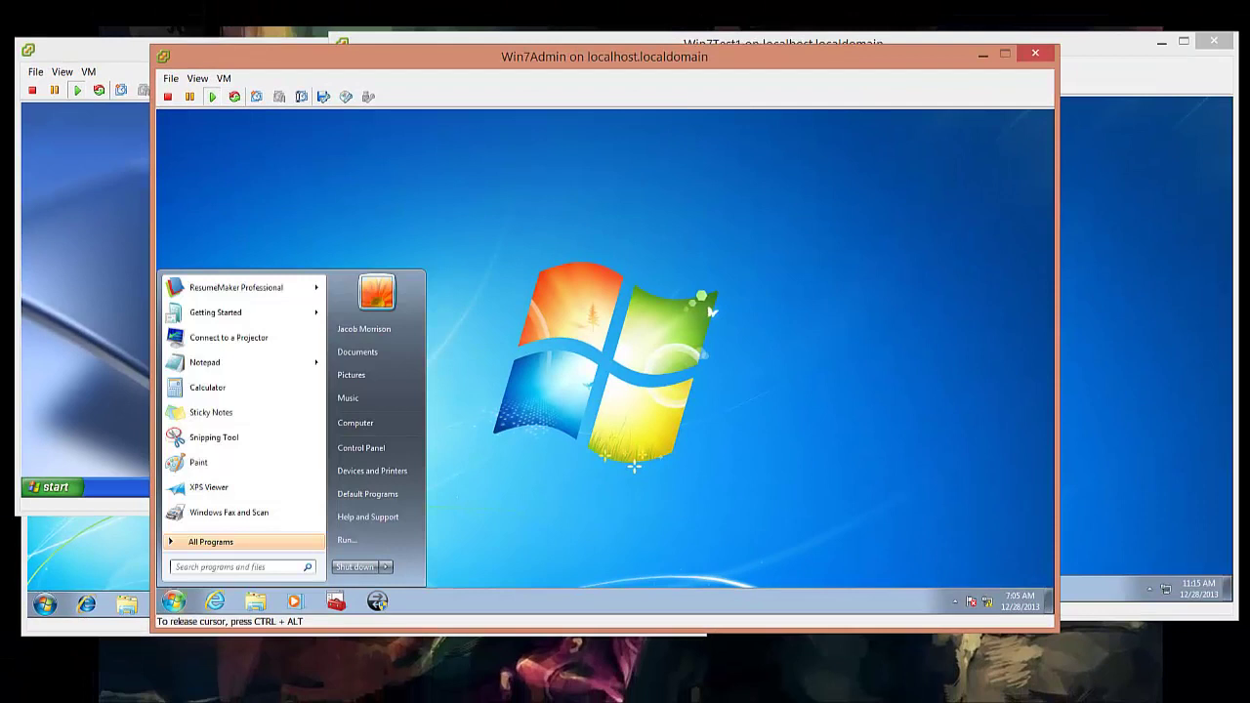
{"action": "key", "text": "Return"}
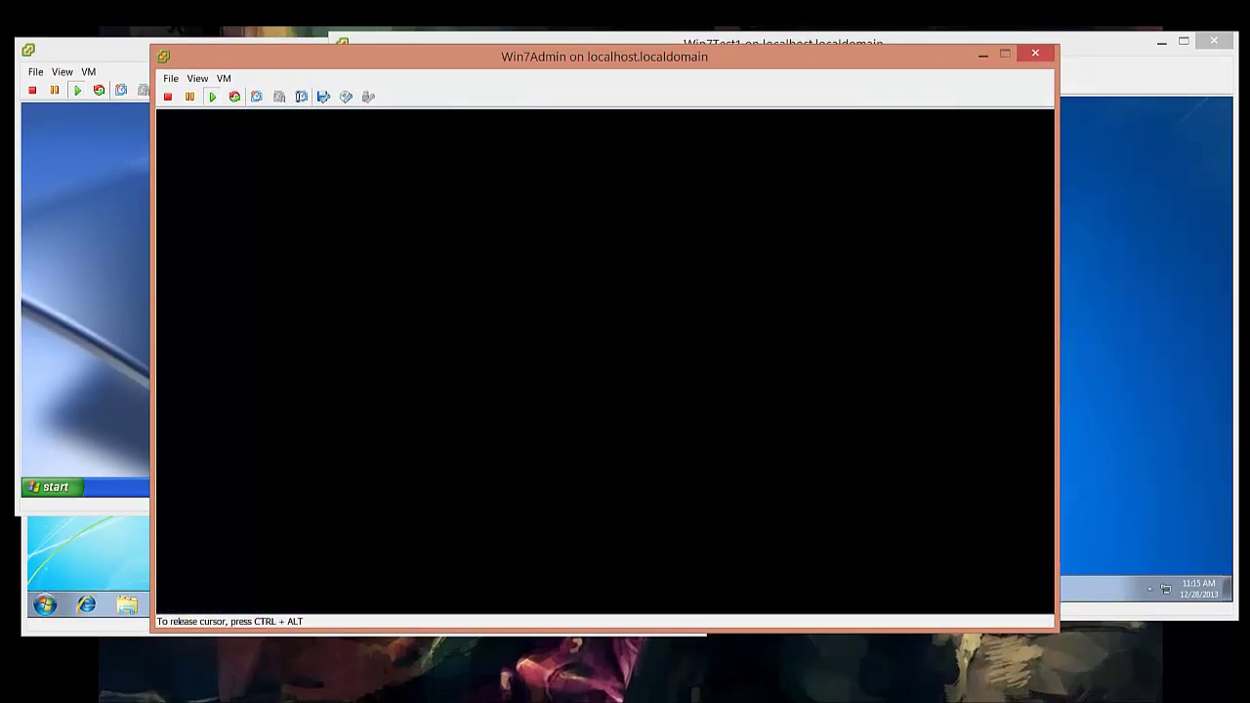
- Switch to the Win7Test1 virtual machine and allow ADPinger.exe to make changes to the computer, moving its window clear of the corner
{"action": "key", "text": "ctrl+alt"}
{"action": "left_click", "coordinate": [1138, 323]}
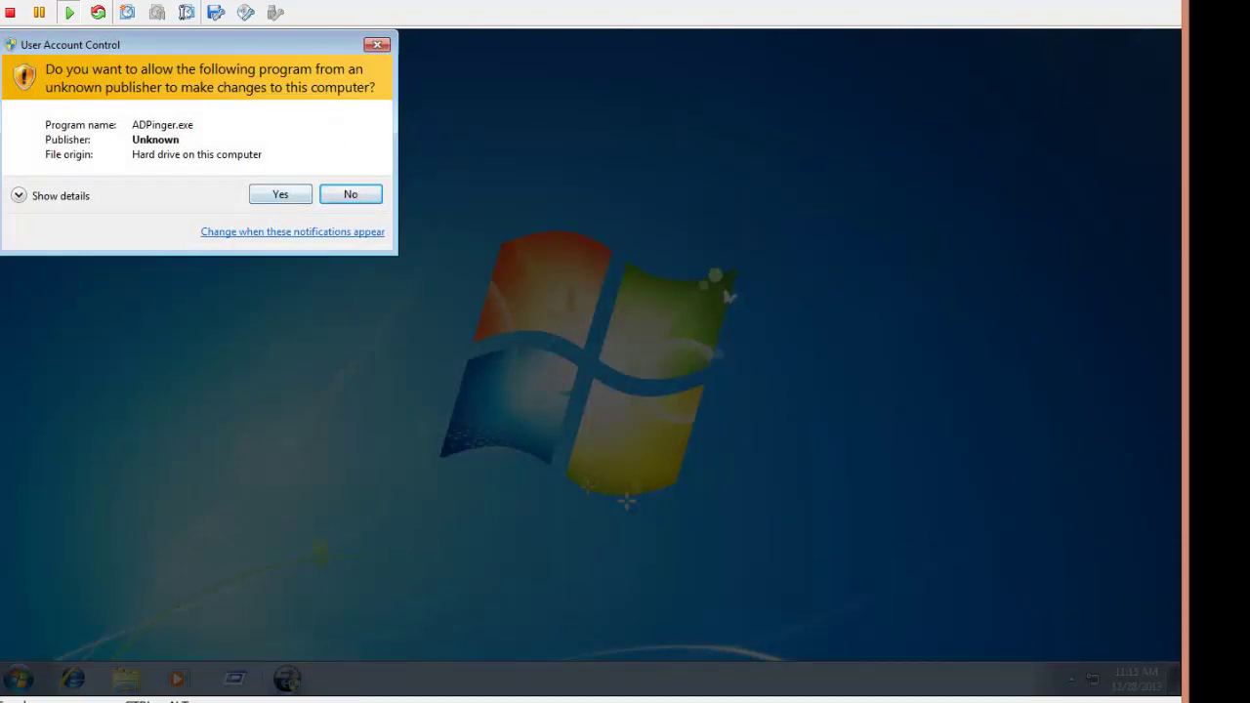
{"action": "key", "text": "alt+y"}
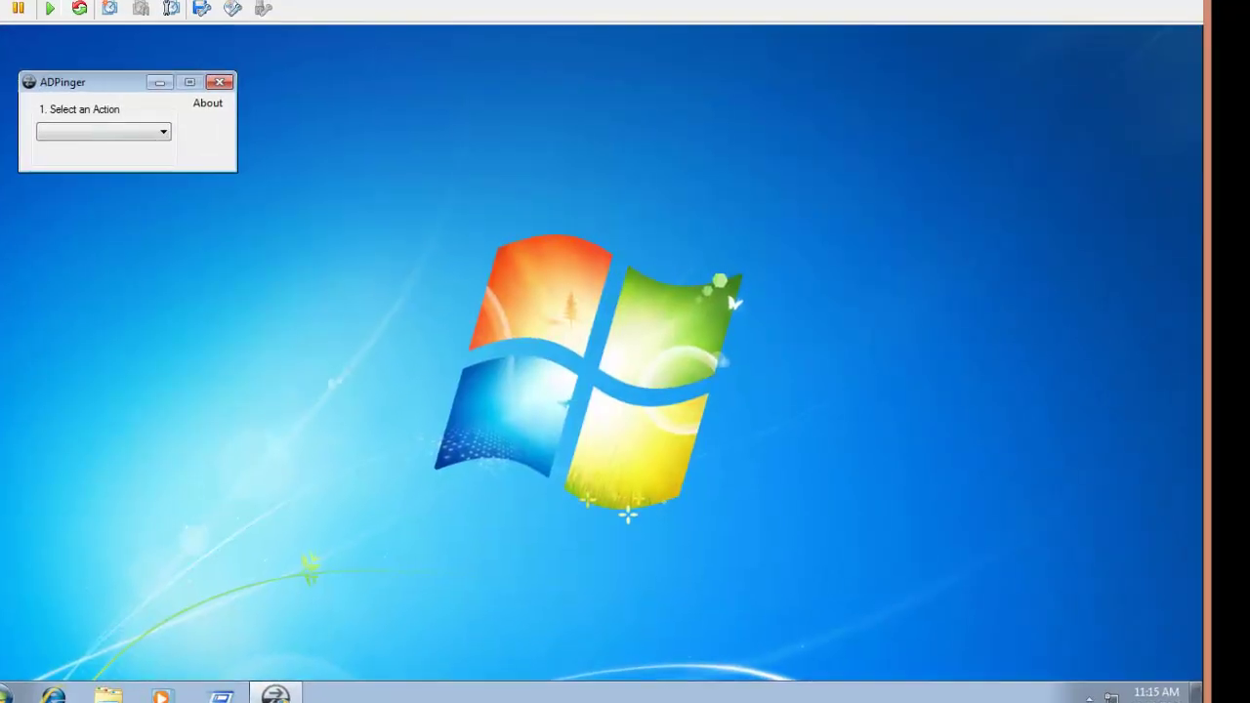
{"action": "left_click_drag", "start_coordinate": [122, 85], "coordinate": [244, 67]}
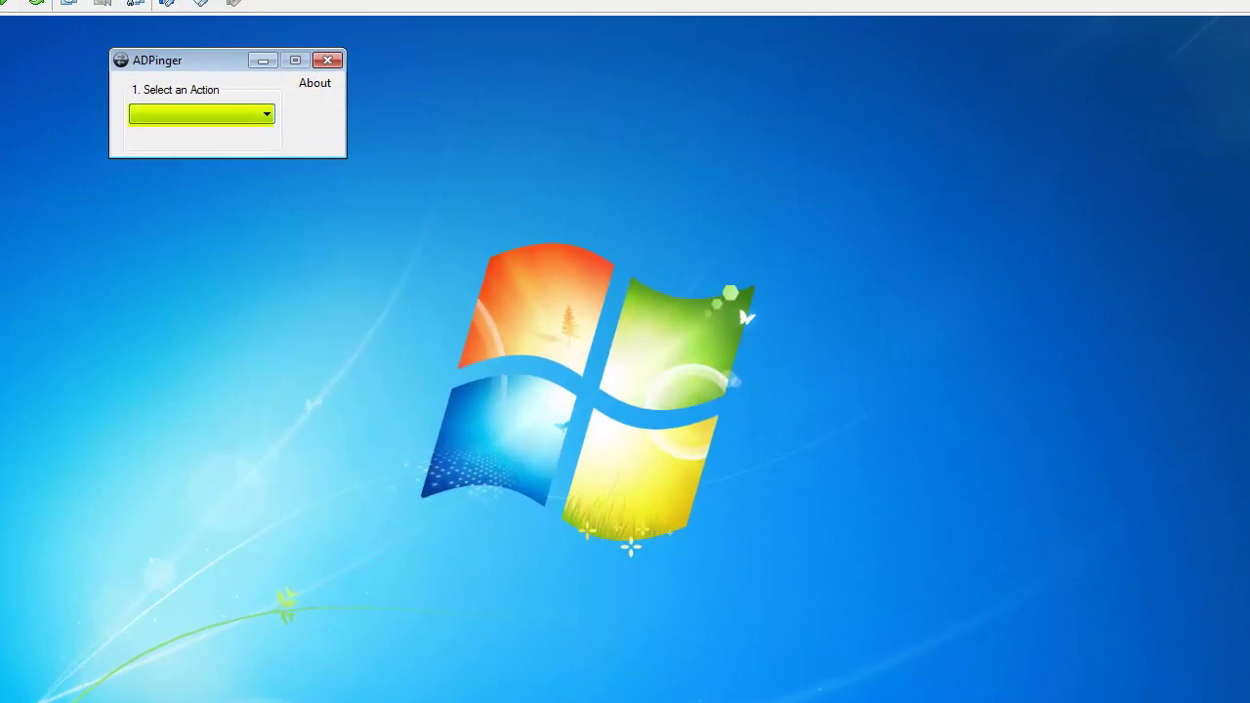
- Try the Reboot, Ping and Scan for file actions one after another
{"action": "left_click", "coordinate": [266, 114]}
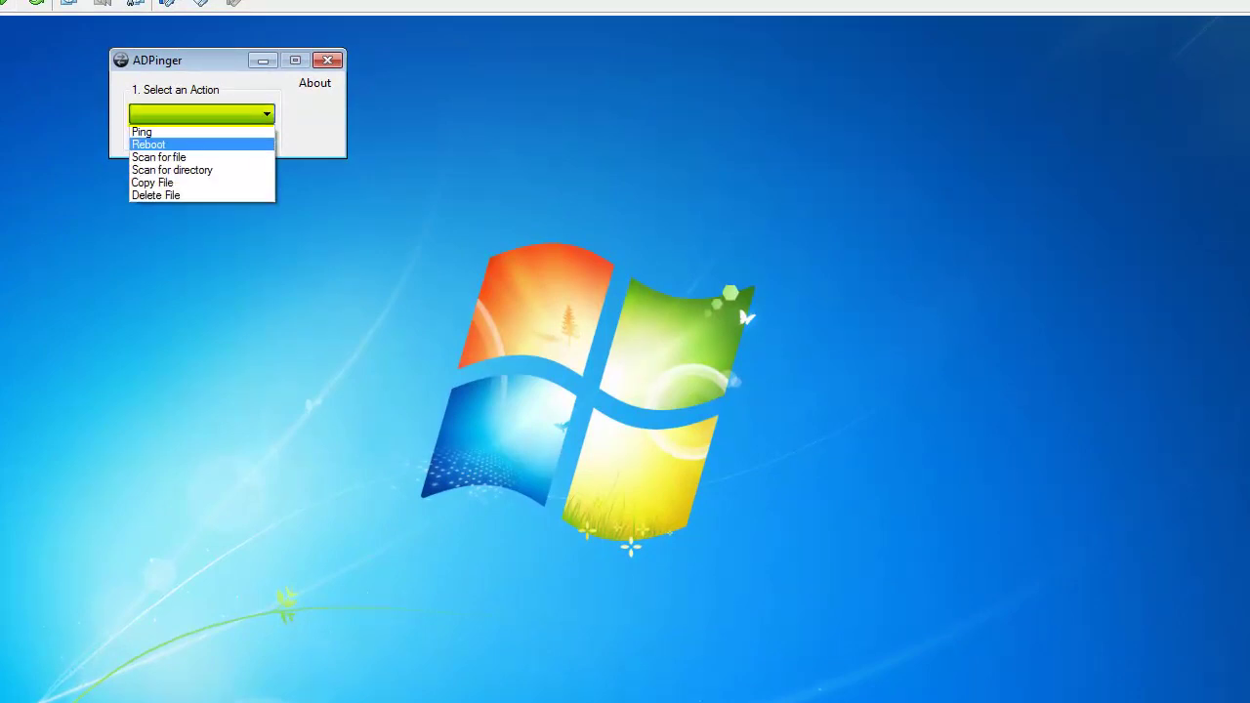
{"action": "key", "text": "Return"}
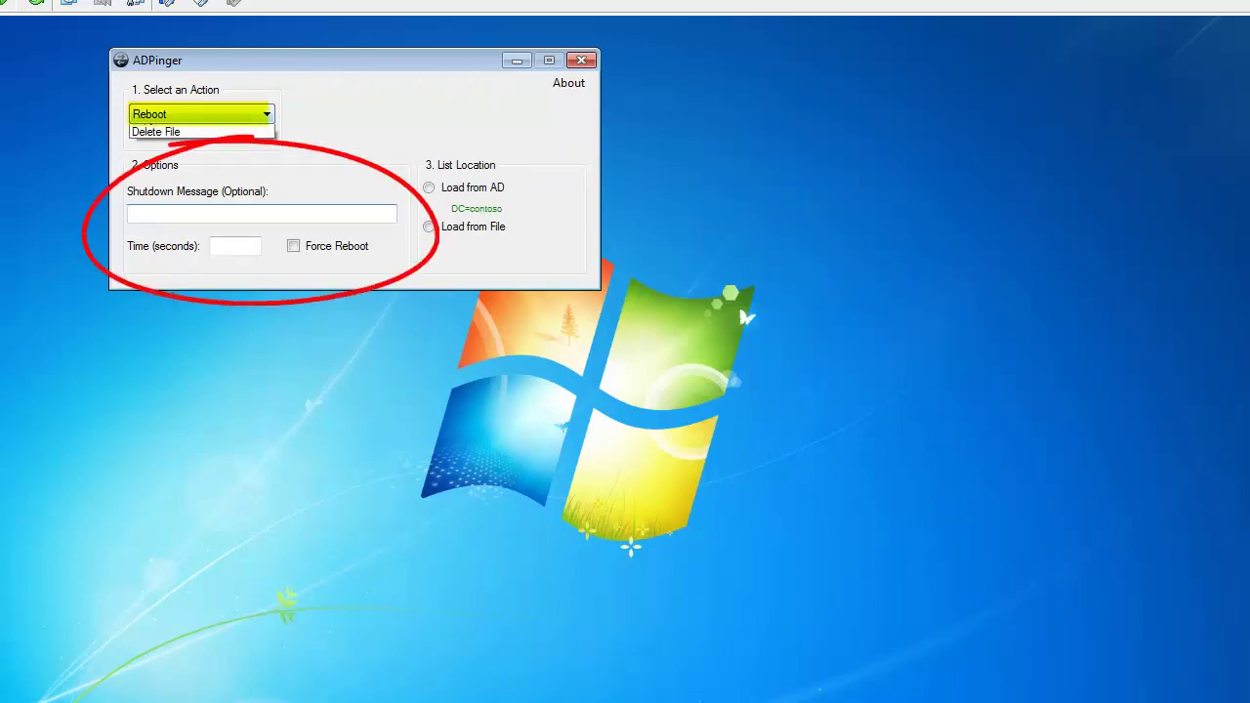
{"action": "key", "text": "Up"}
{"action": "key", "text": "Return"}
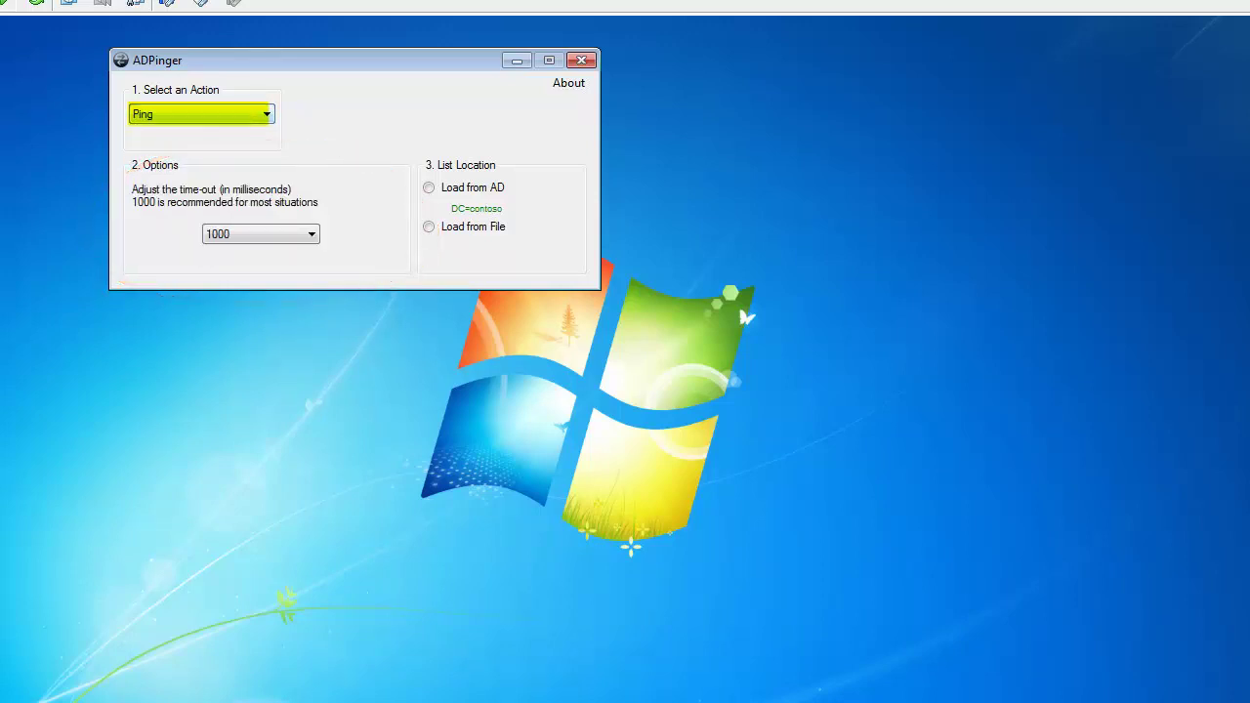
{"action": "left_click", "coordinate": [267, 114]}
{"action": "left_click", "coordinate": [161, 157]}
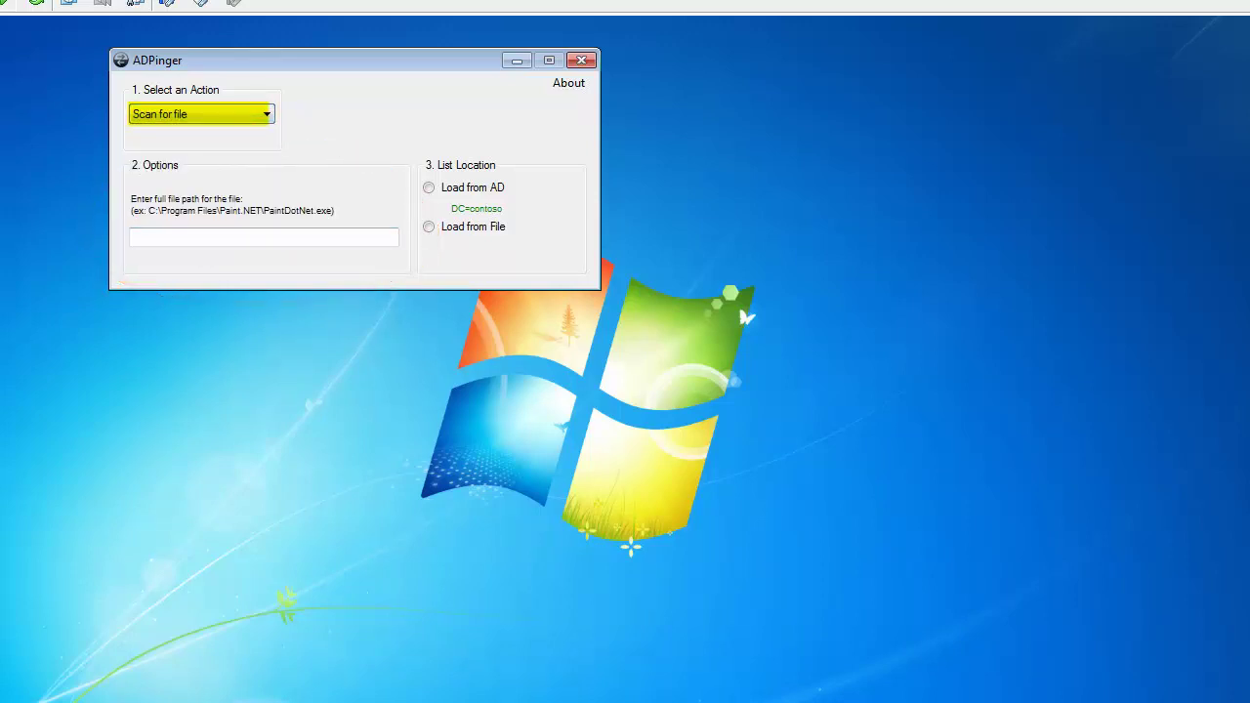
- Choose the Reboot action and enter the shutdown message "This device will go down for maintenance in 45 seconds"
{"action": "left_click", "coordinate": [266, 115]}
{"action": "left_click", "coordinate": [195, 144]}
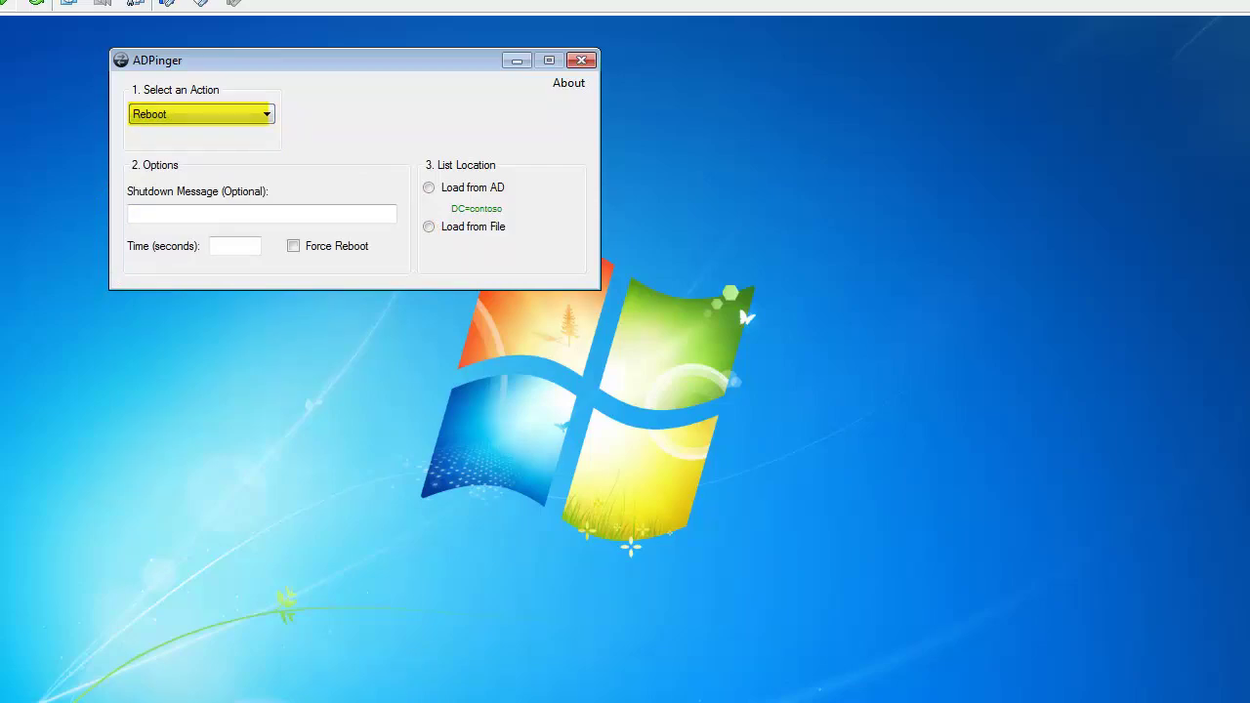
{"action": "left_click", "coordinate": [133, 214]}
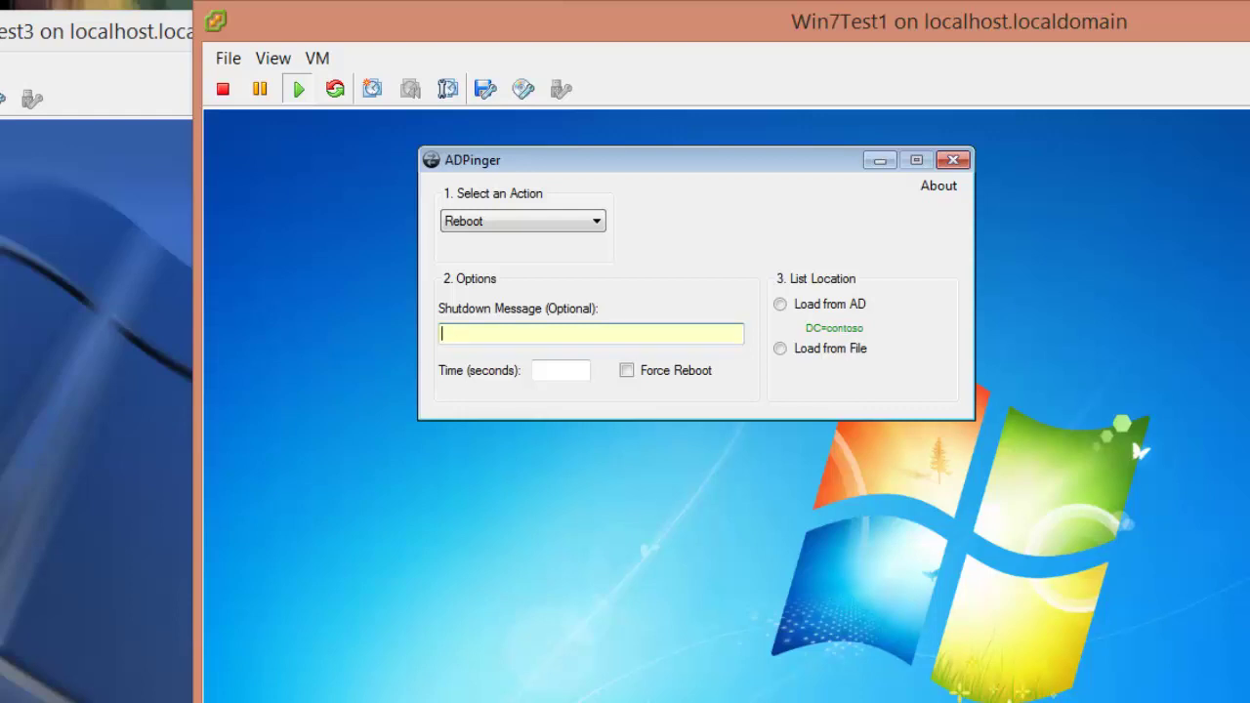
{"action": "type", "text": "This de"}
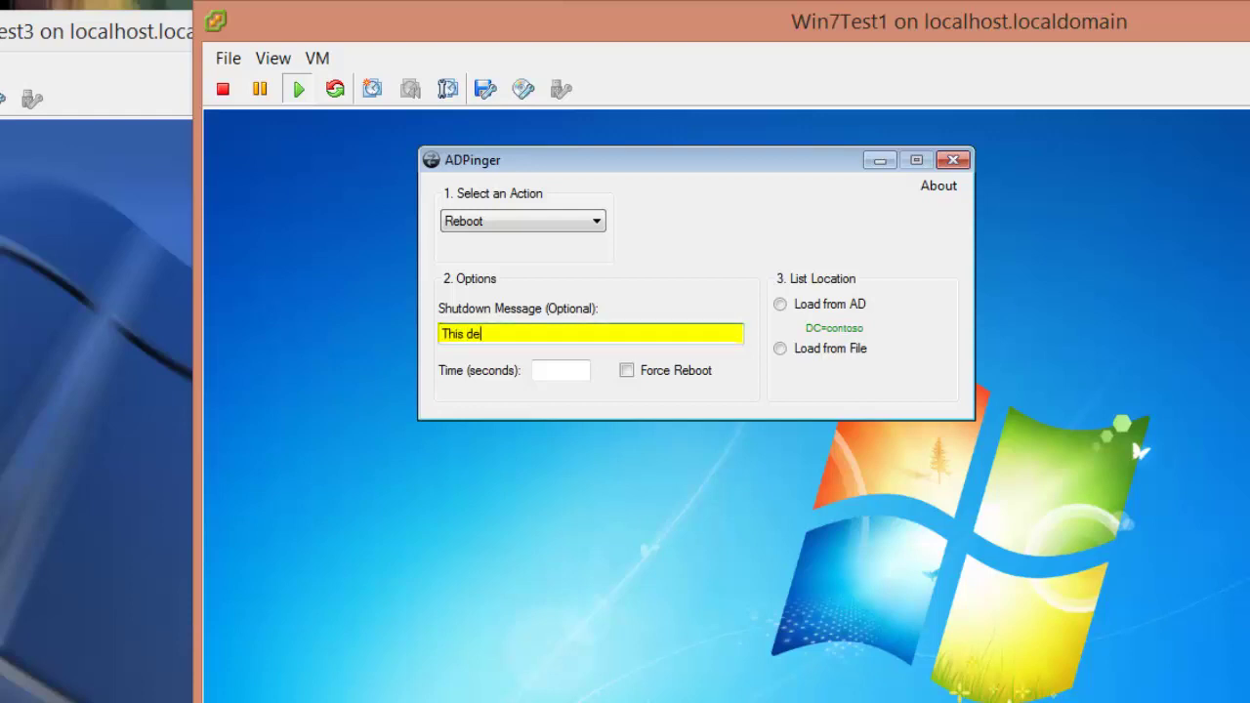
{"action": "type", "text": "vice will go down"}
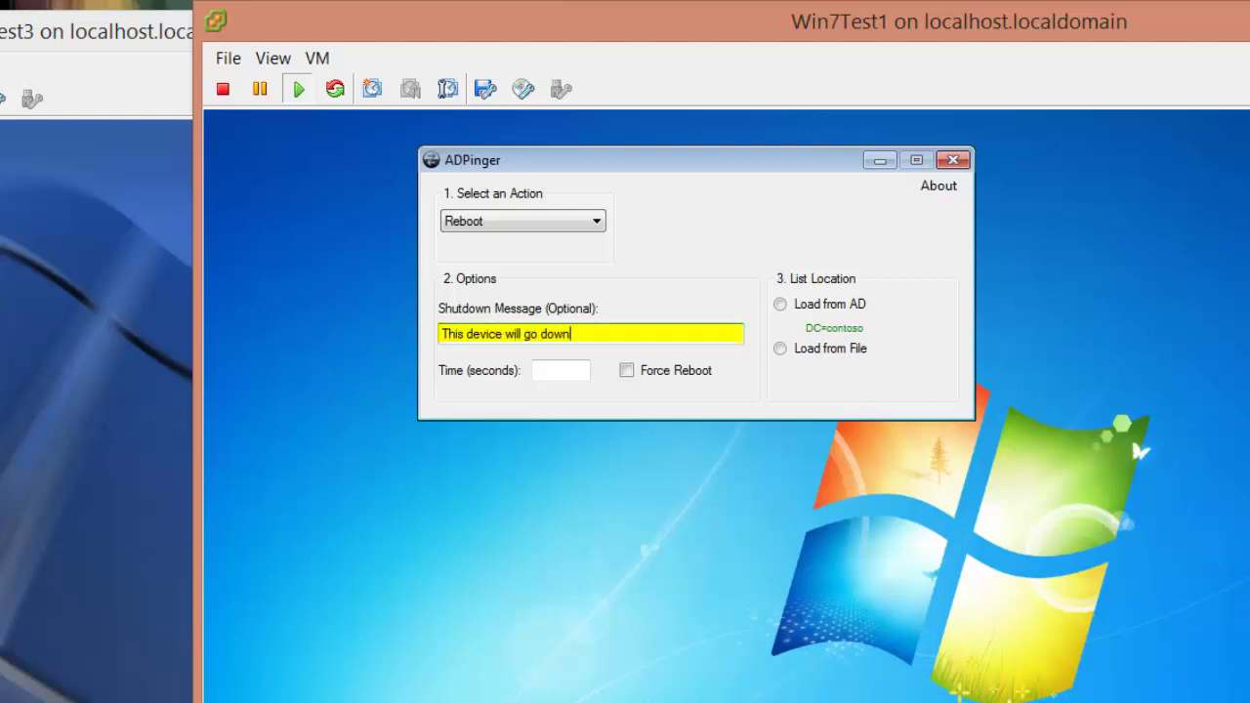
{"action": "type", "text": " for maintenance in 2 m"}
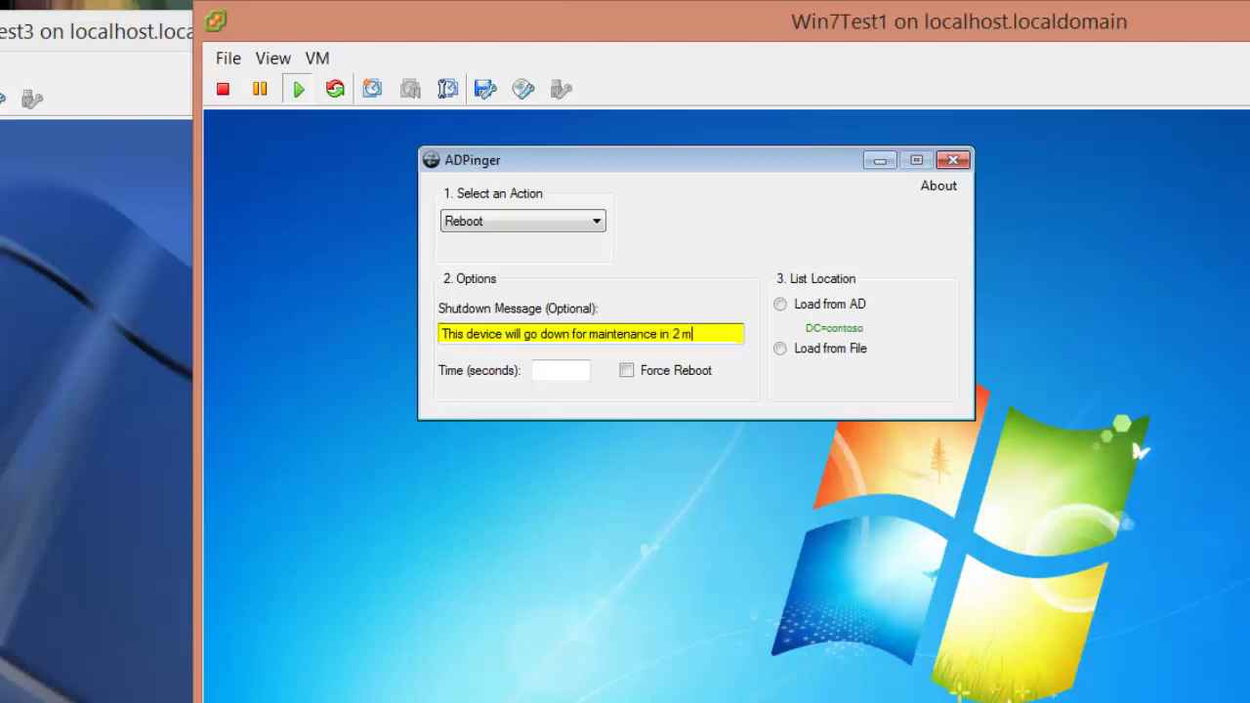
{"action": "key", "text": "BackSpace"}
{"action": "key", "text": "BackSpace"}
{"action": "key", "text": "BackSpace"}
{"action": "type", "text": "45 seconds"}
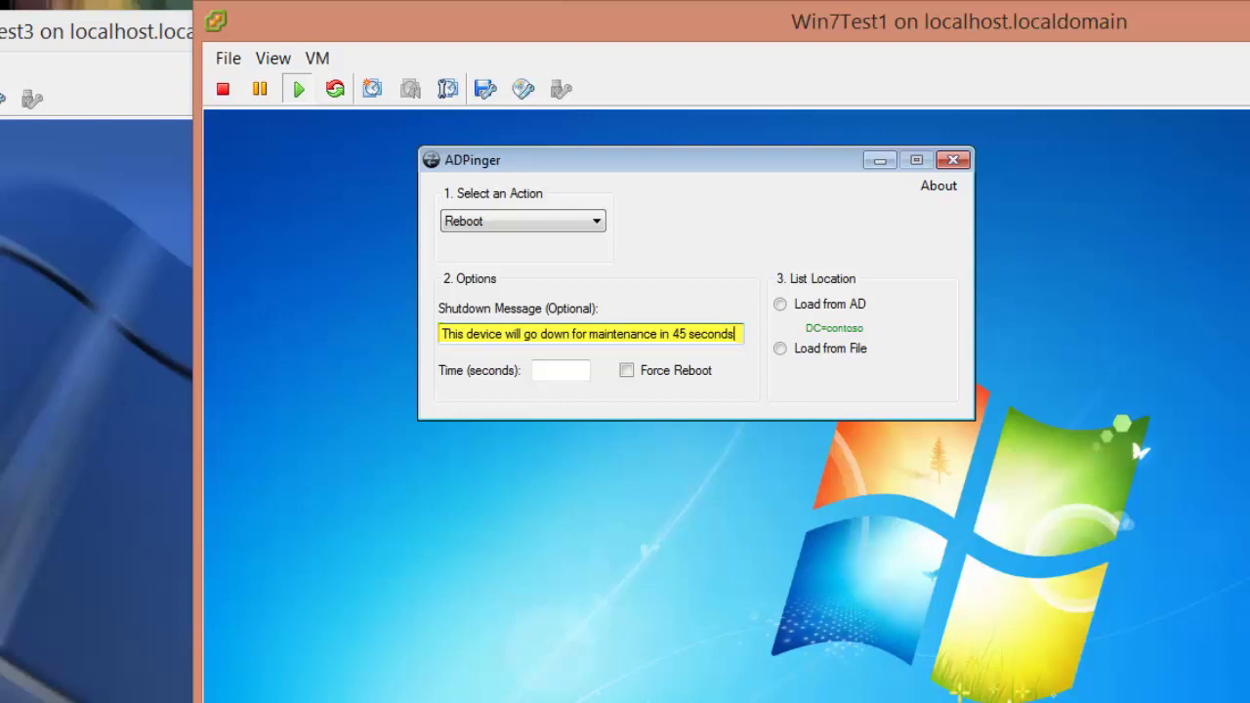
- Set the reboot time to 45 seconds and enable Force Reboot
{"action": "key", "text": "Tab"}
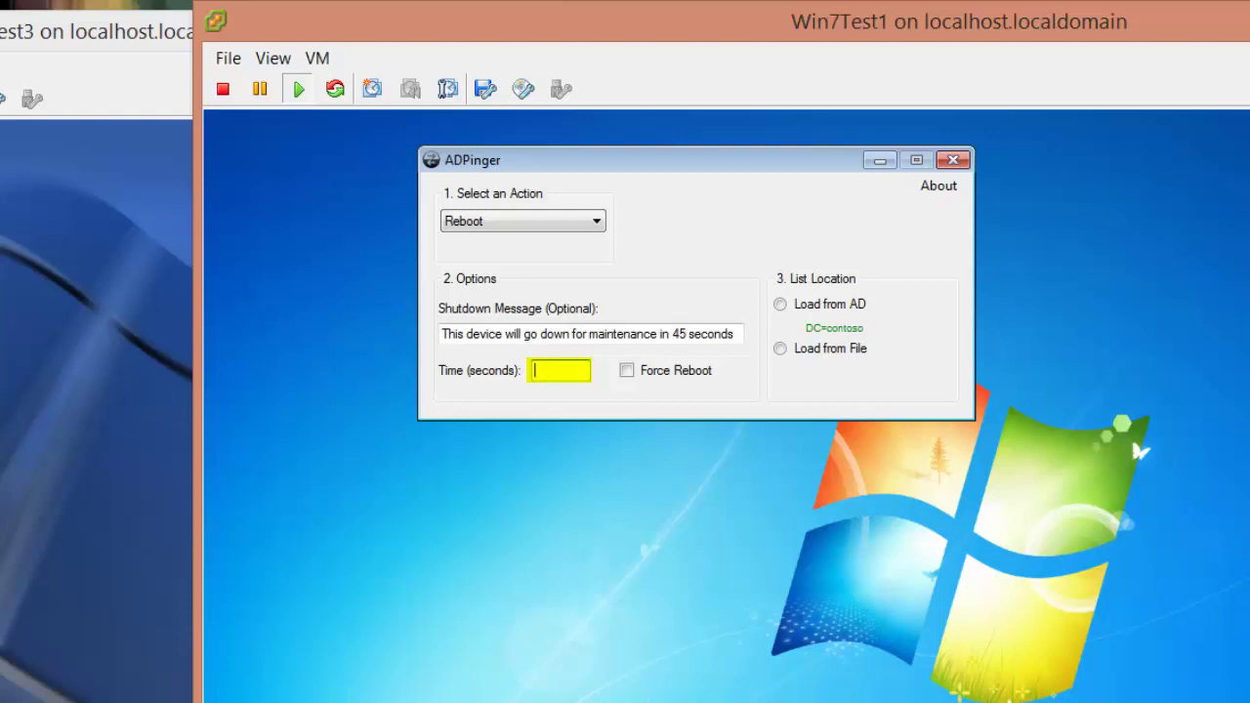
{"action": "type", "text": "45"}
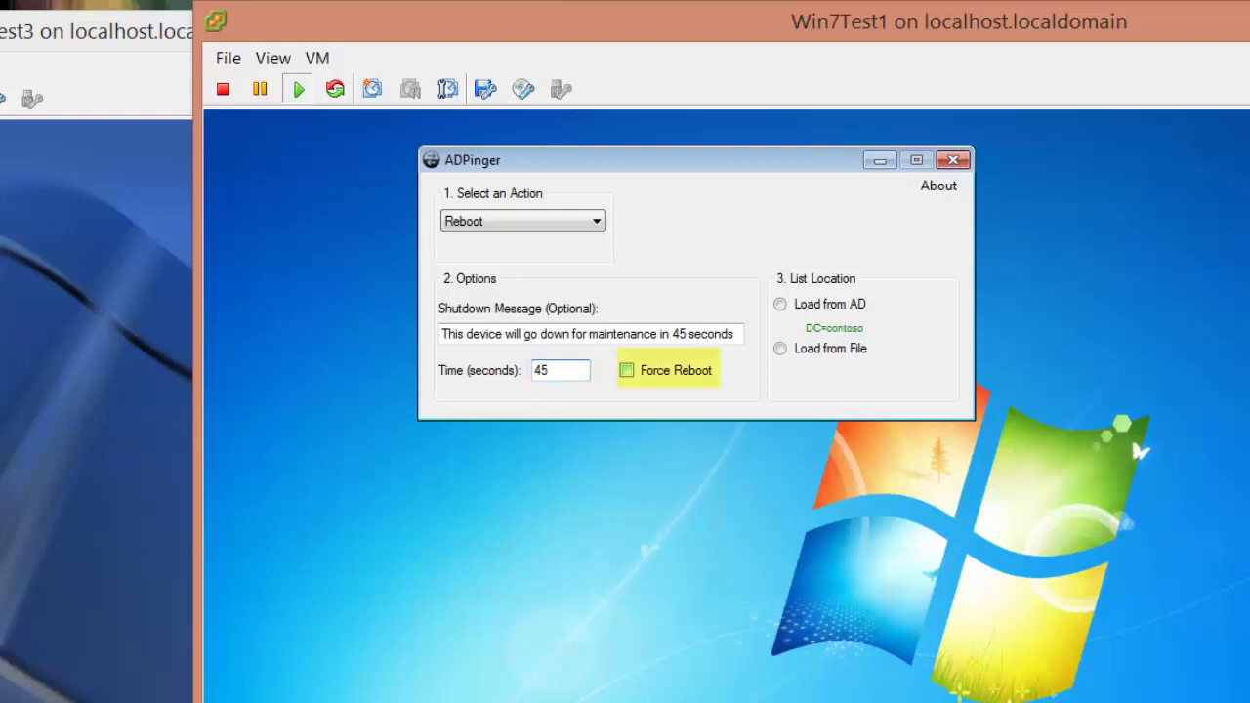
{"action": "left_click", "coordinate": [627, 371]}
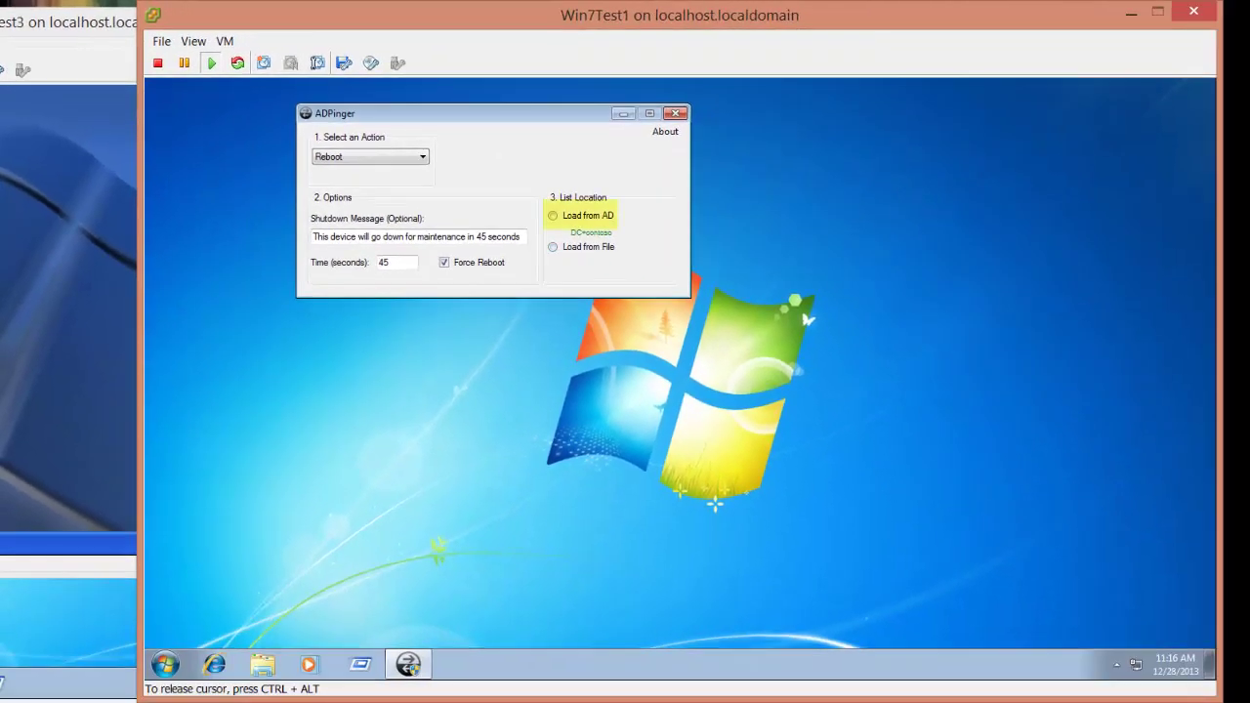
- Load the computer list from AD, select TestOU, and begin the reboots, confirming that they should proceed
{"action": "left_click", "coordinate": [581, 215]}
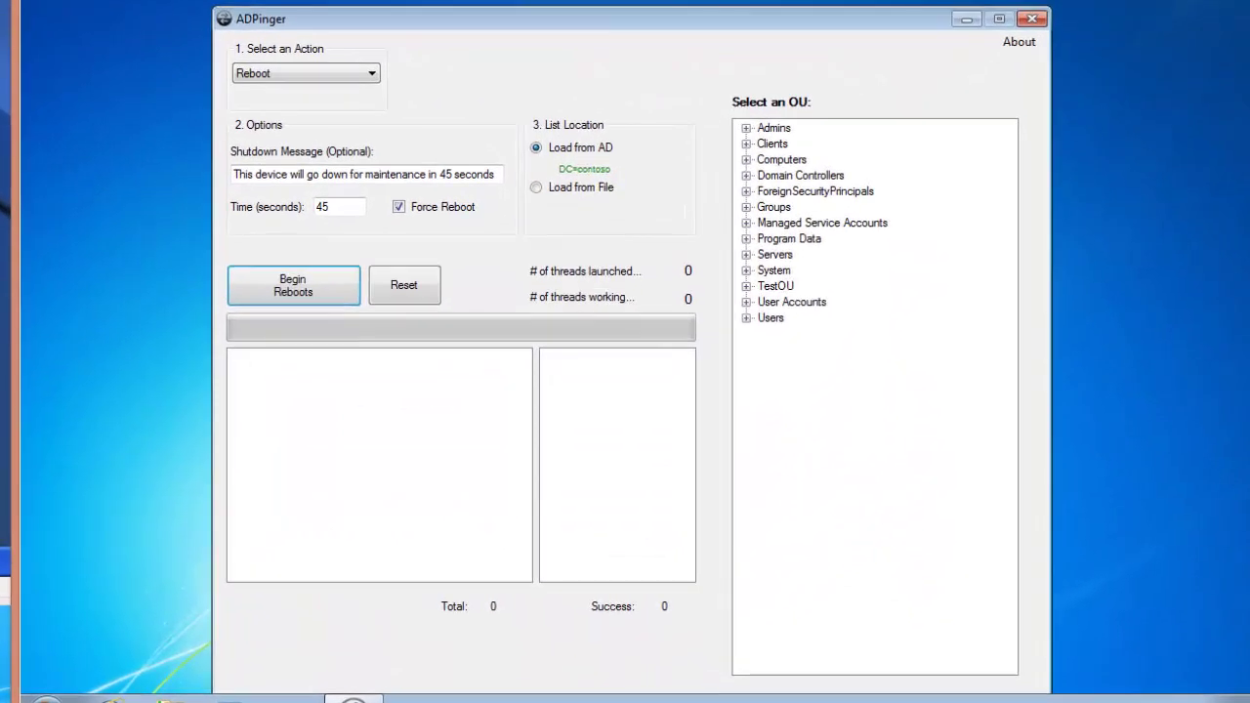
{"action": "left_click", "coordinate": [775, 287]}
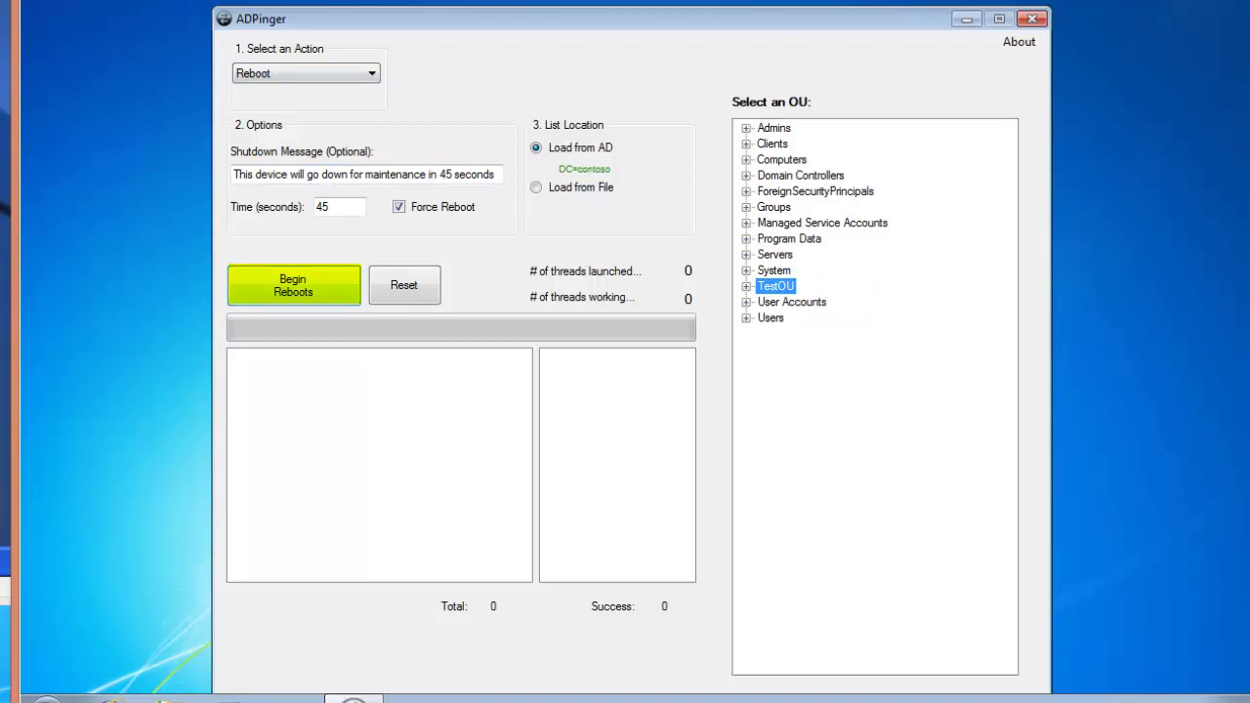
{"action": "key", "text": "Return"}
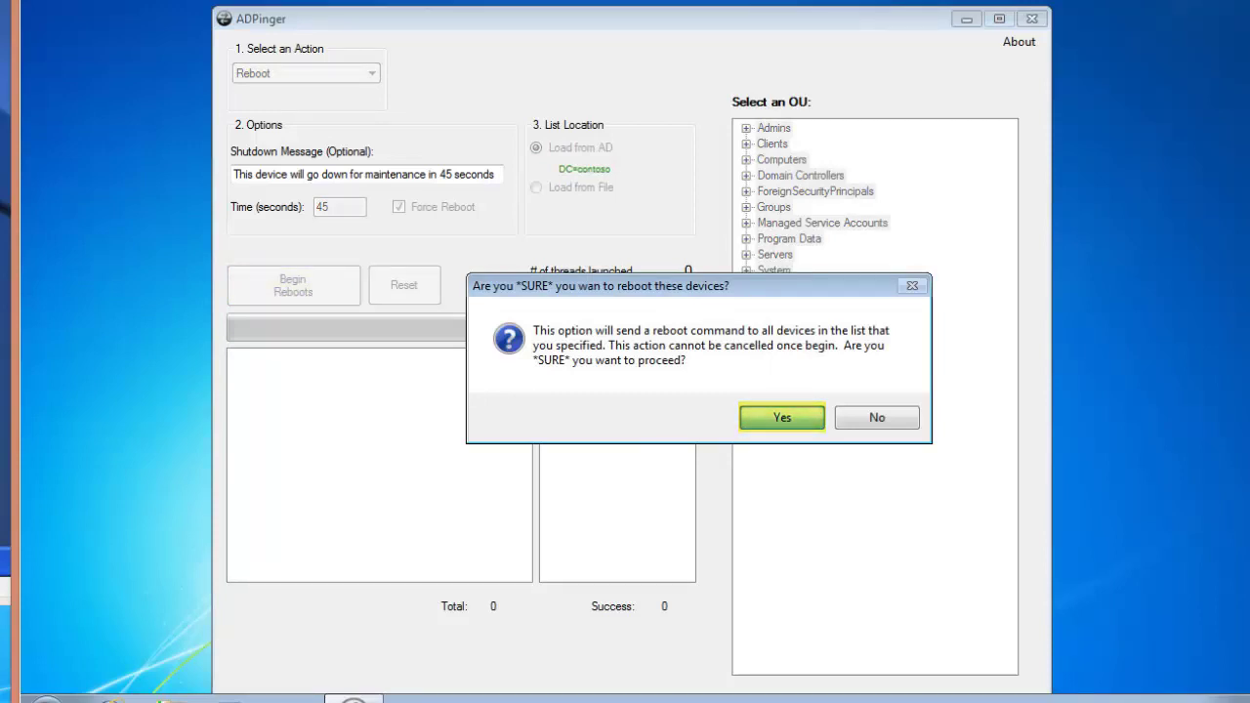
{"action": "key", "text": "Return"}
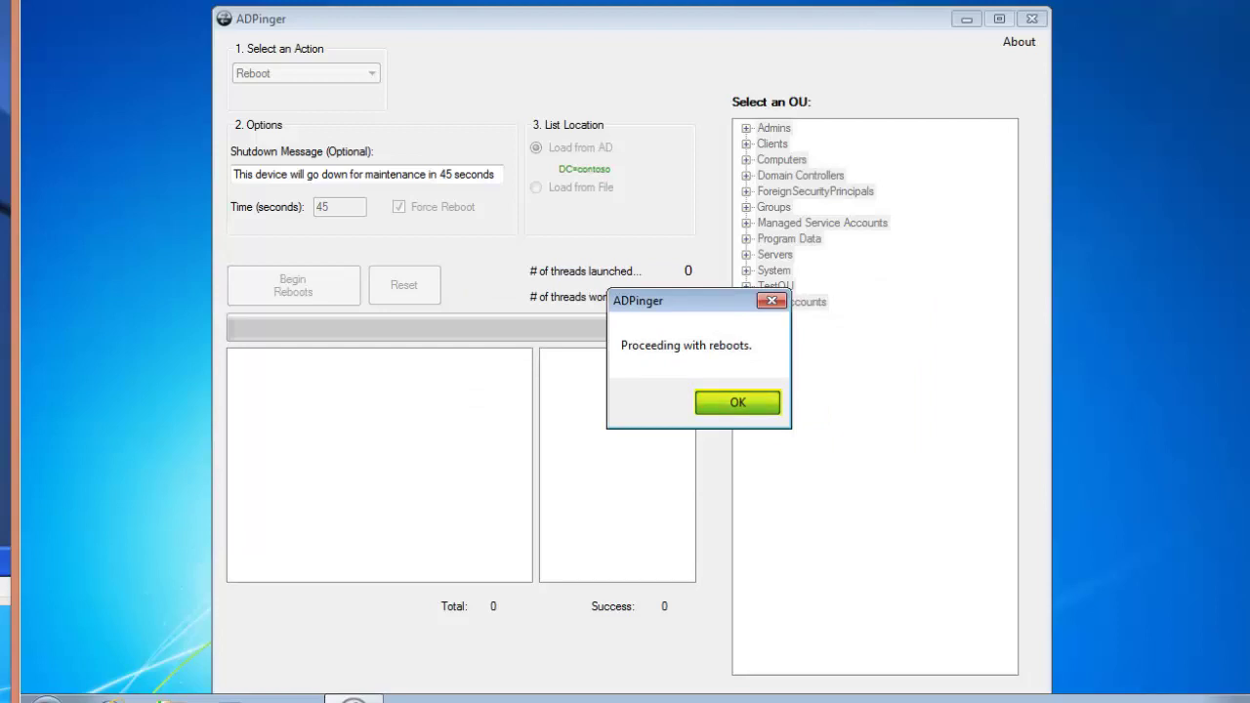
{"action": "key", "text": "Return"}
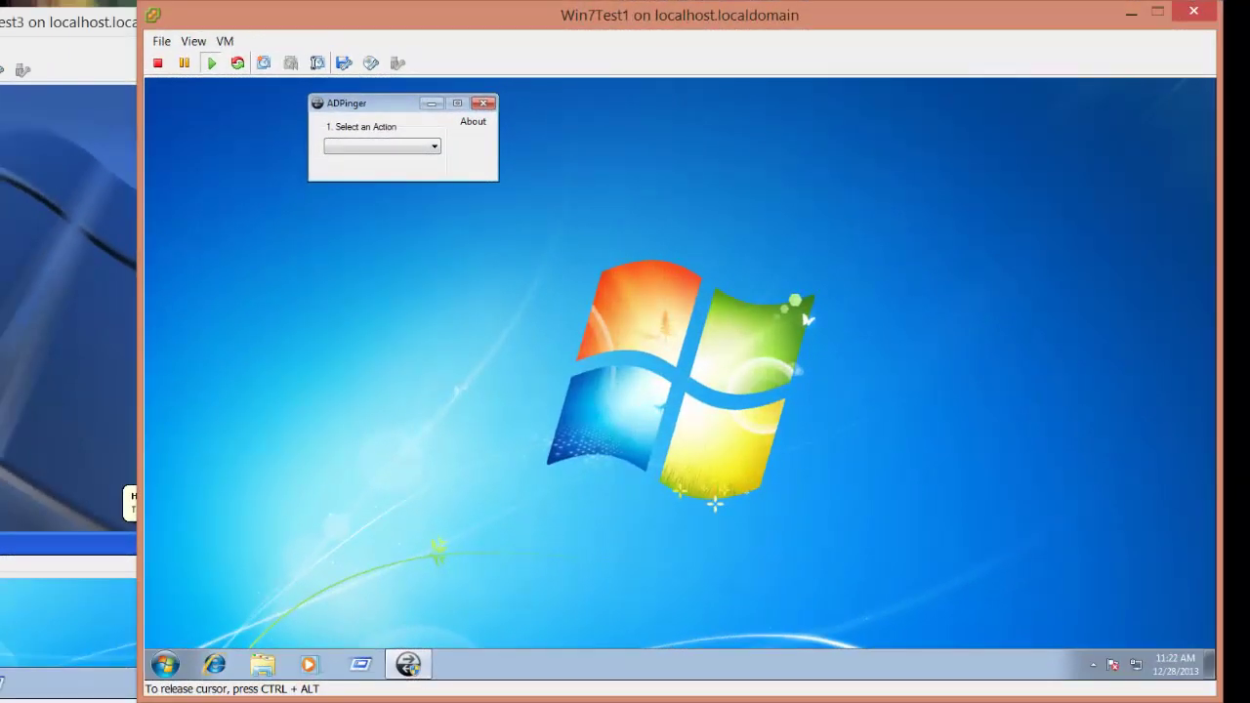
- Choose the Scan for file action and enter c:\temp\required_file.txt as the file path
{"action": "left_click", "coordinate": [381, 147]}
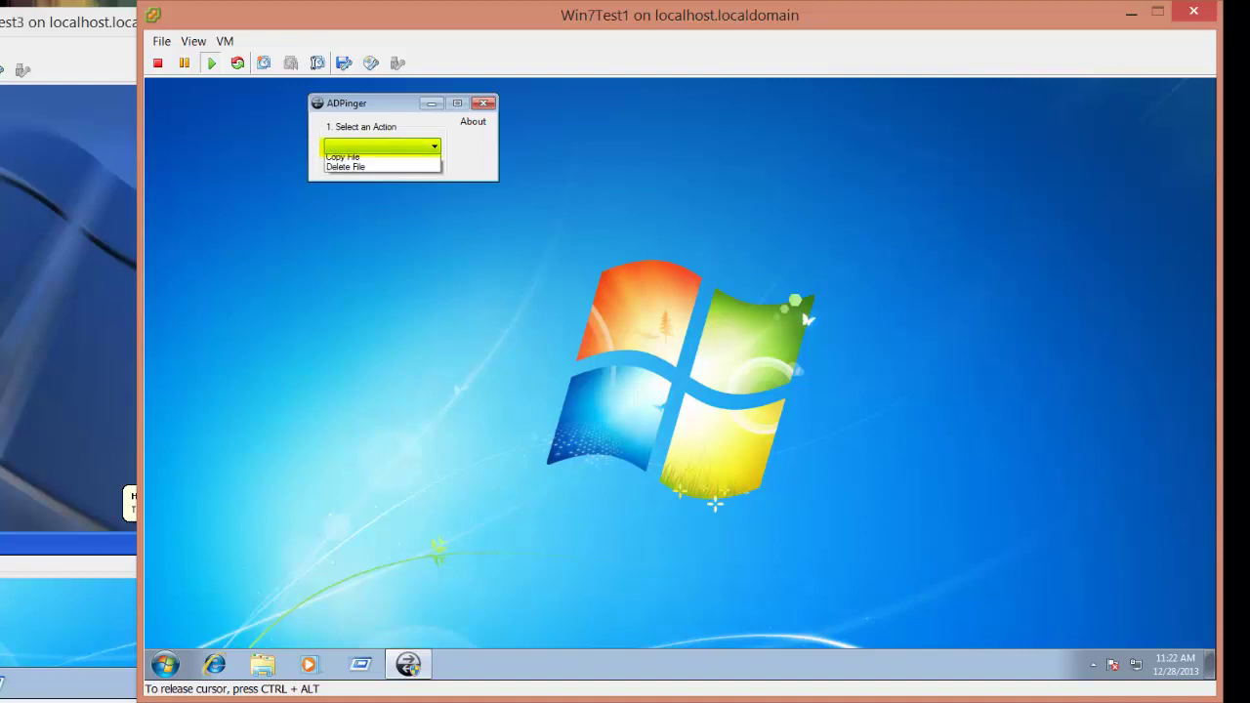
{"action": "key", "text": "Return"}
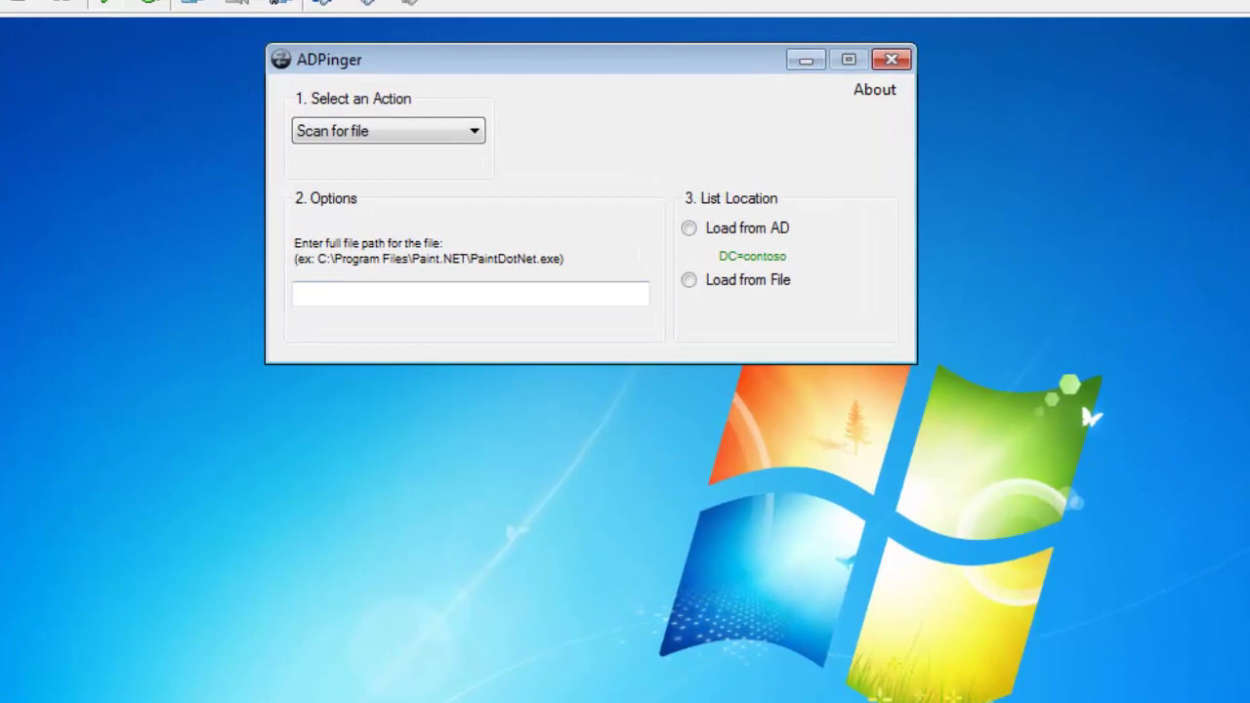
{"action": "left_click", "coordinate": [468, 293]}
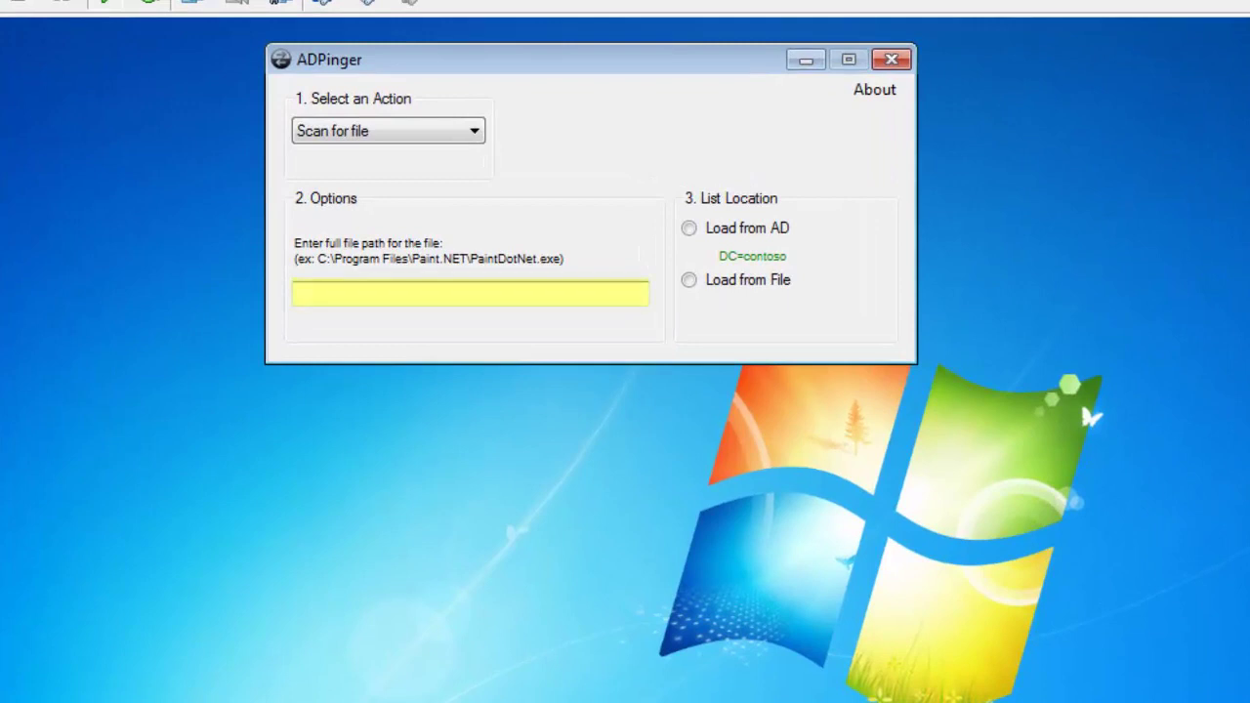
{"action": "type", "text": "c:\\temp"}
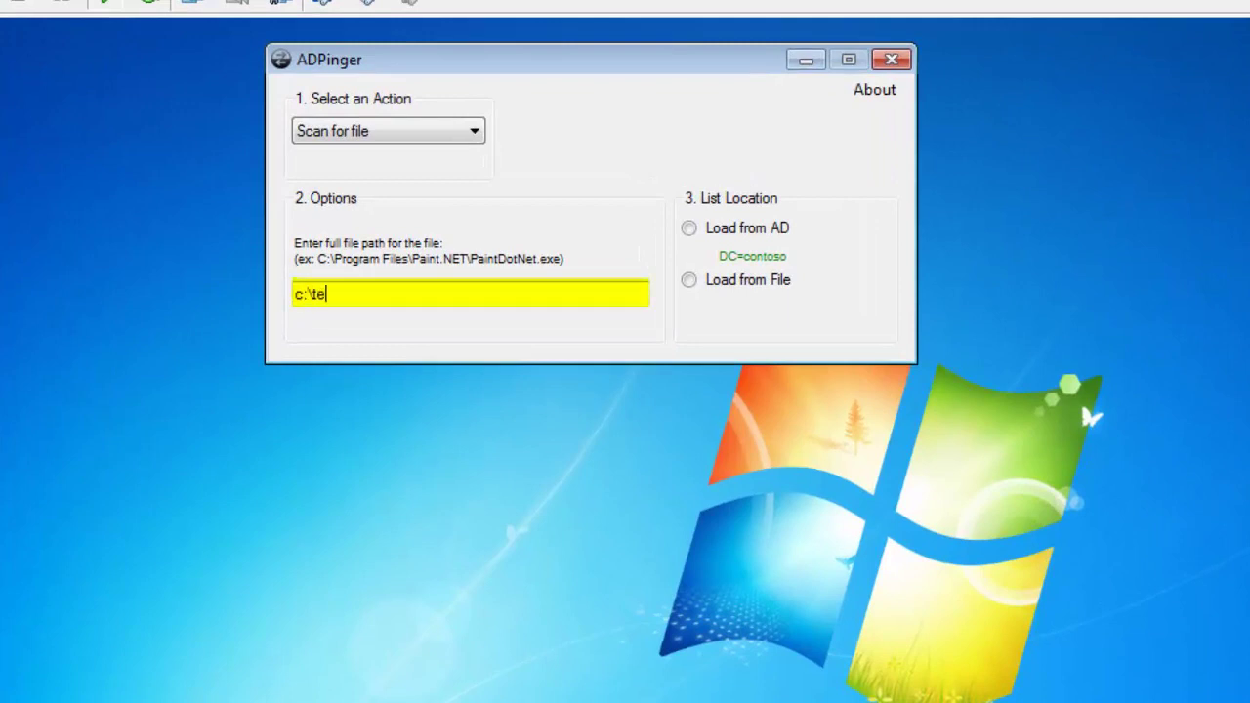
{"action": "type", "text": "\\required_file.txt"}
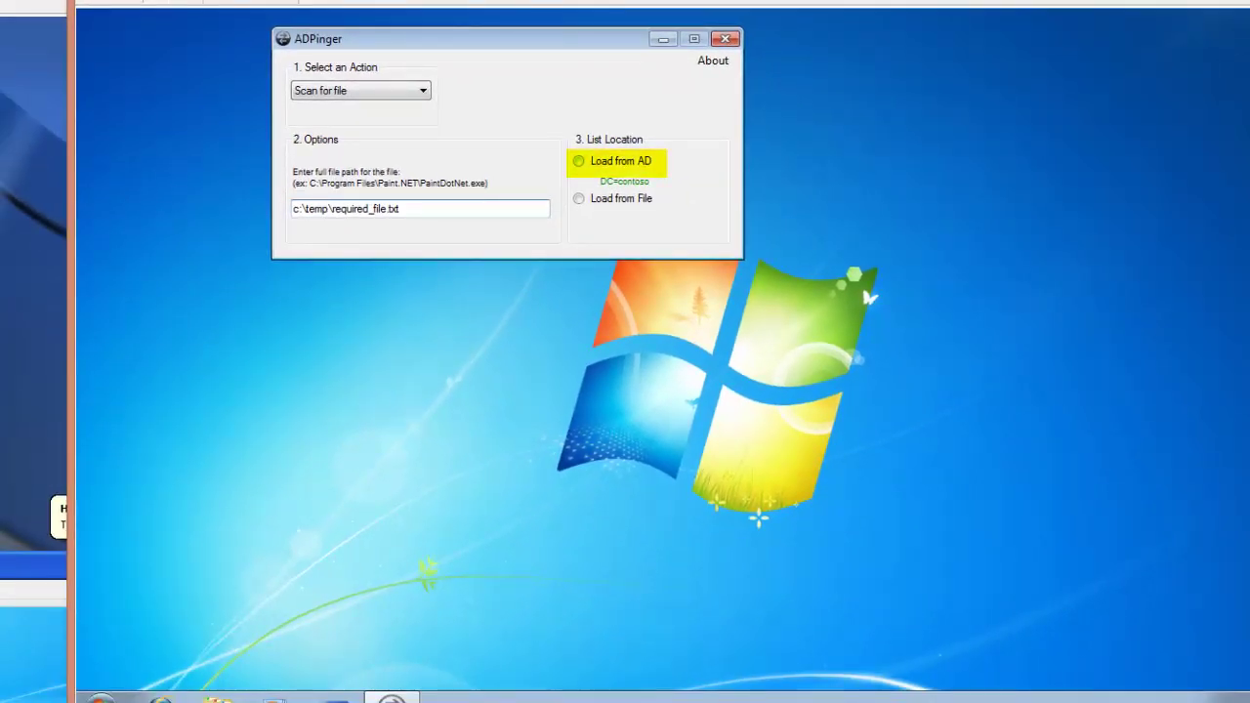
- Scan the TestOU computers loaded from AD for the file and decline saving a CSV report
{"action": "left_click", "coordinate": [578, 161]}
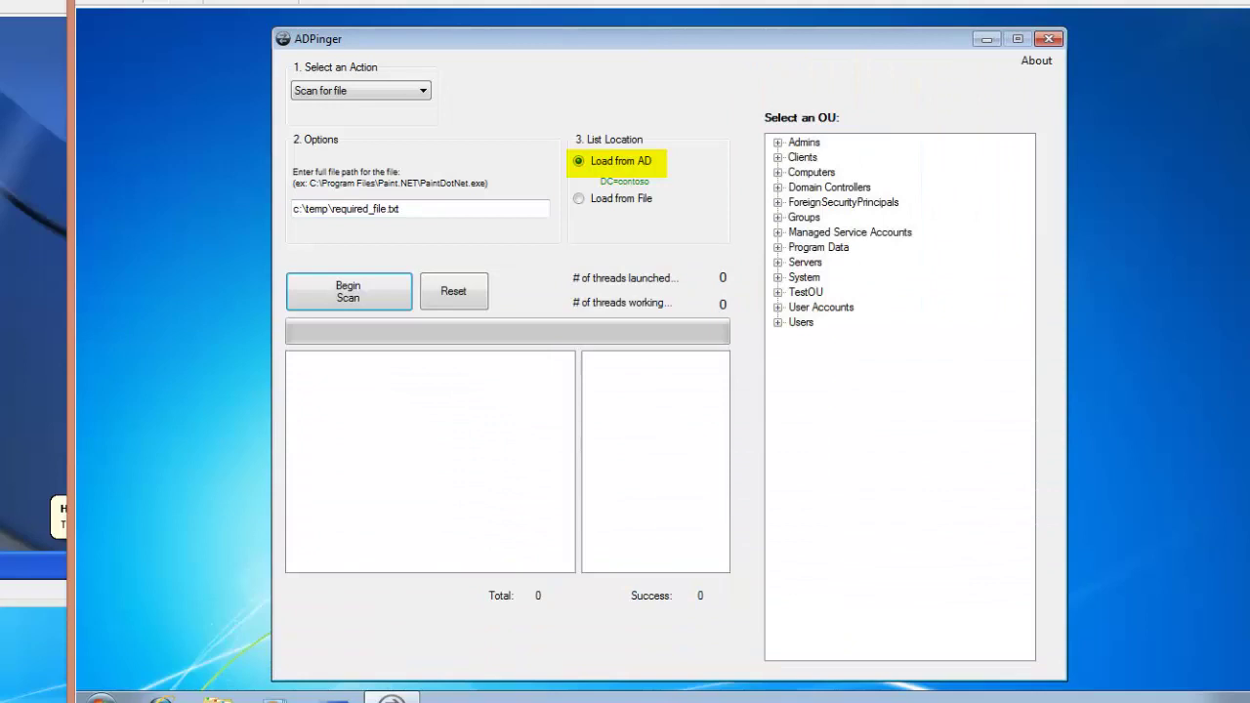
{"action": "left_click", "coordinate": [806, 292]}
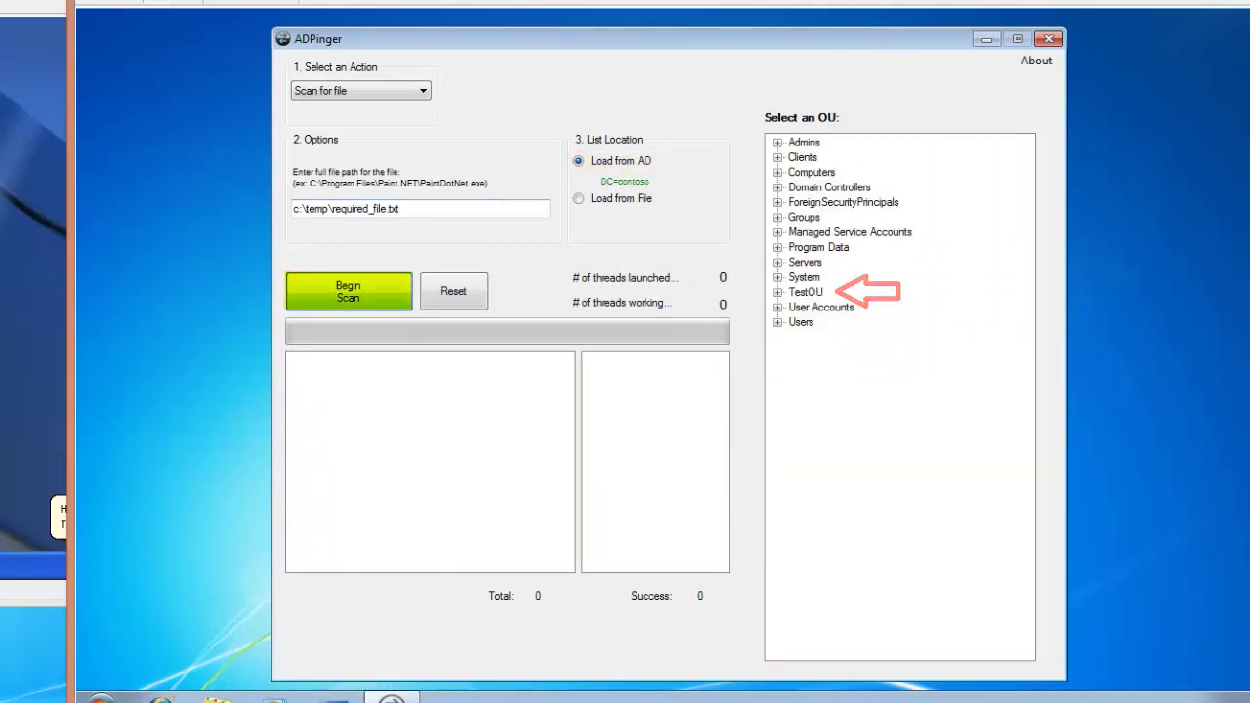
{"action": "left_click", "coordinate": [348, 291]}
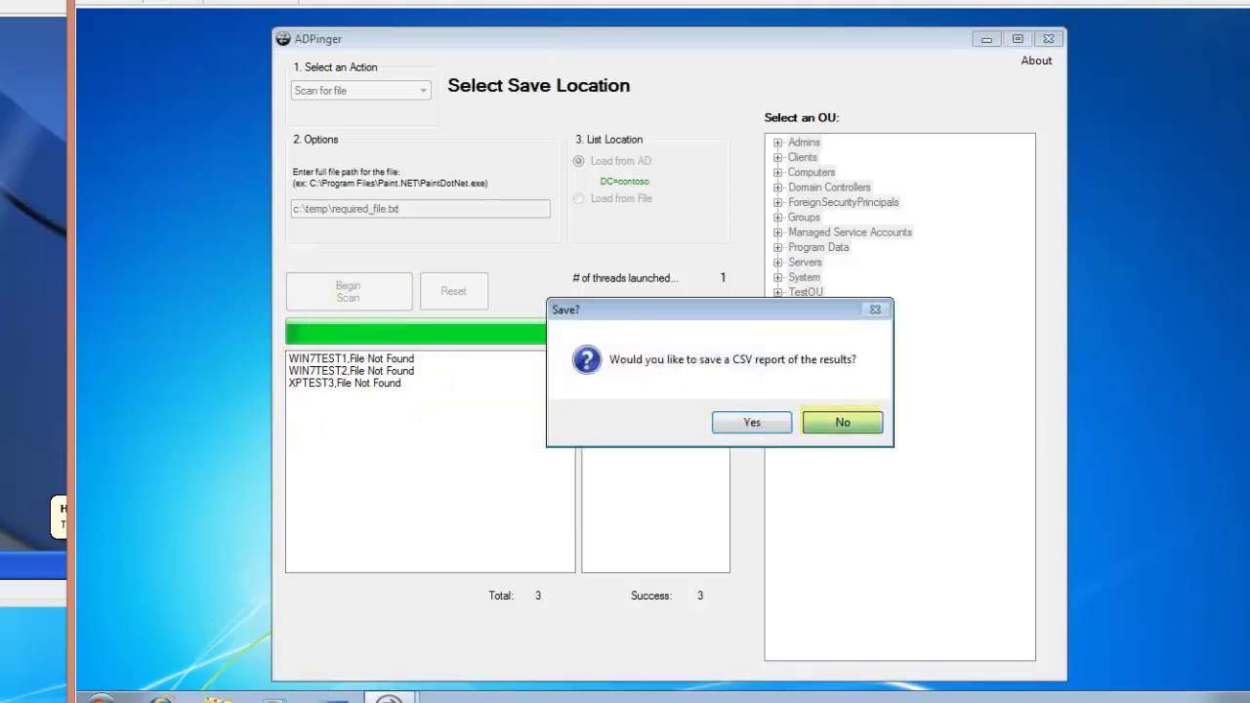
{"action": "key", "text": "n"}
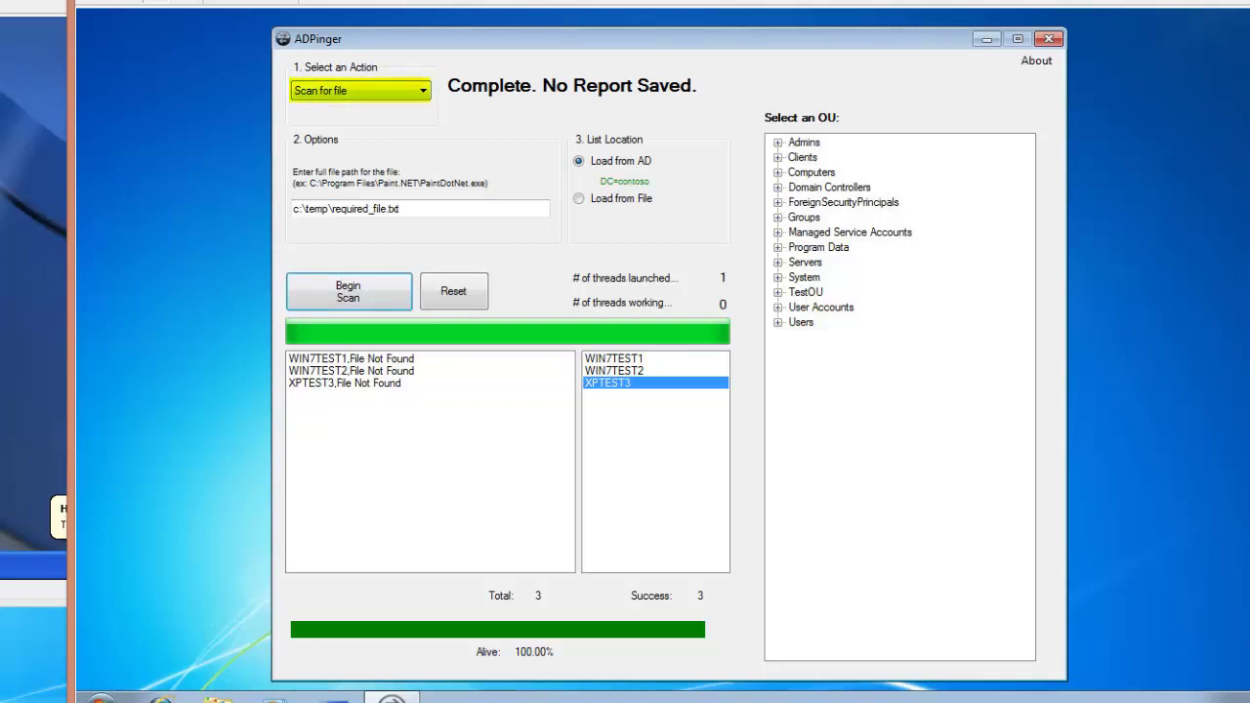
- Set up the Copy File action with required_file from the Documents library as source and c:\temp\required_file.txt as destination
{"action": "left_click", "coordinate": [362, 90]}
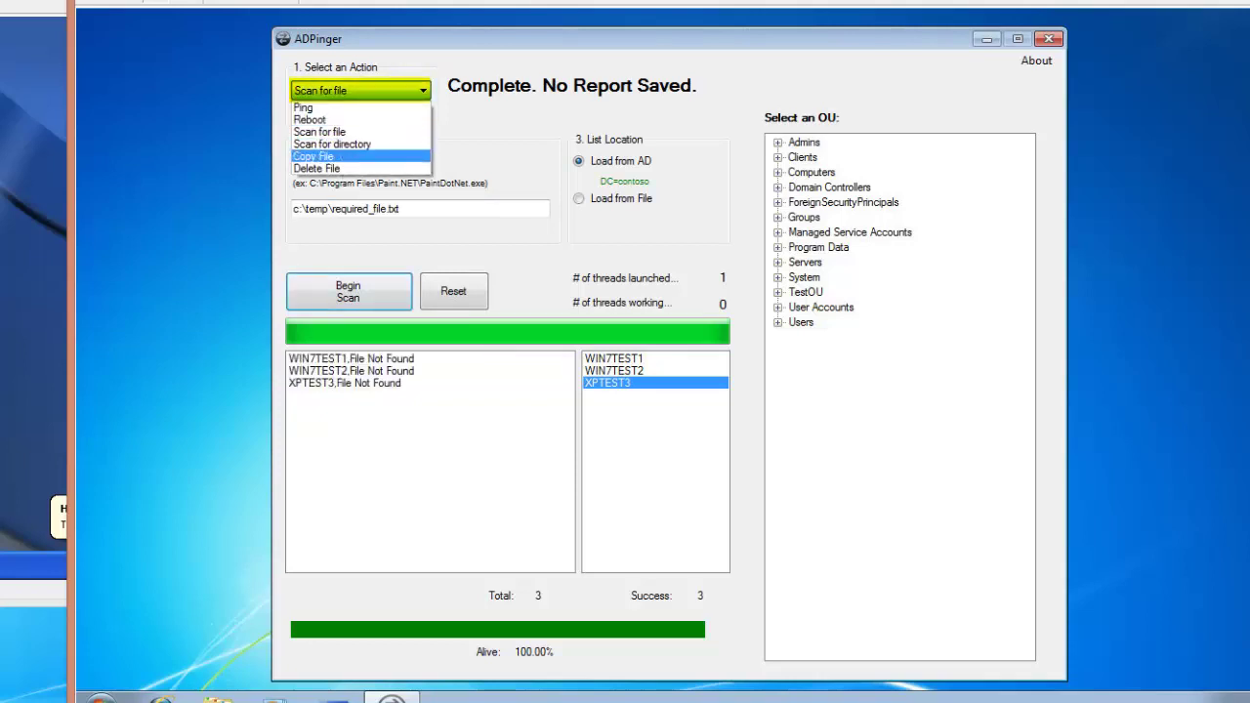
{"action": "left_click", "coordinate": [312, 156]}
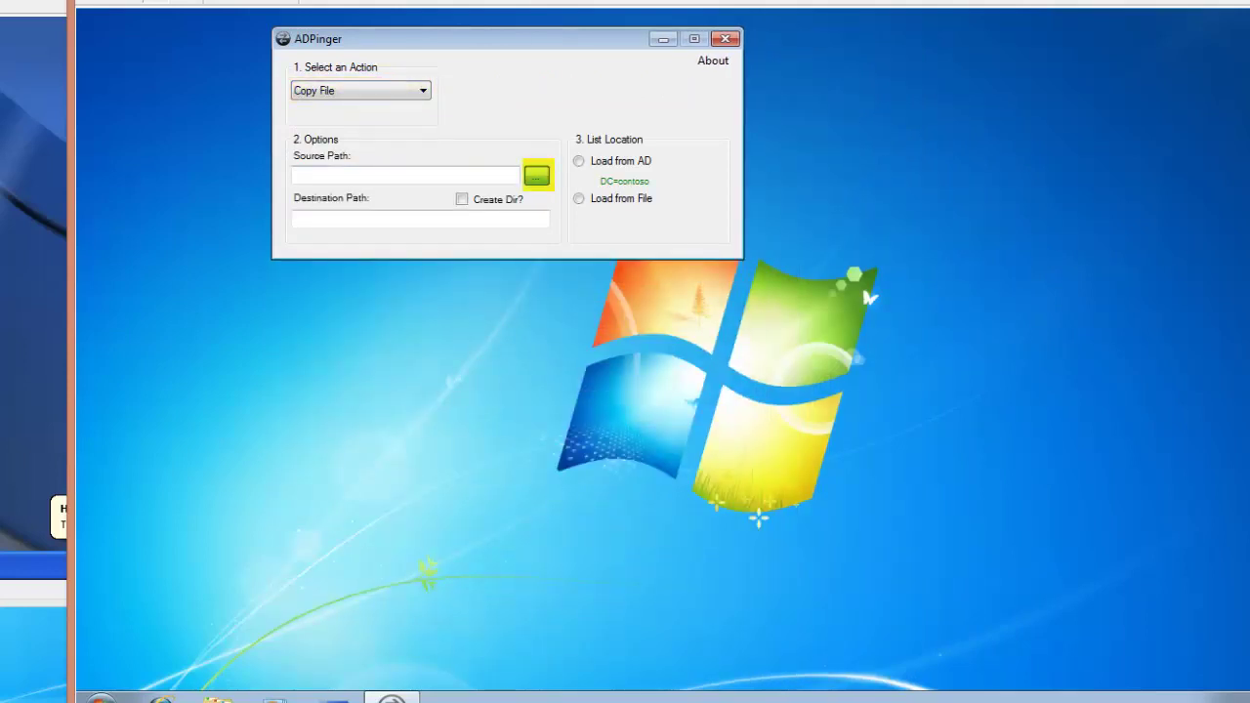
{"action": "left_click", "coordinate": [536, 176]}
{"action": "left_click", "coordinate": [498, 230]}
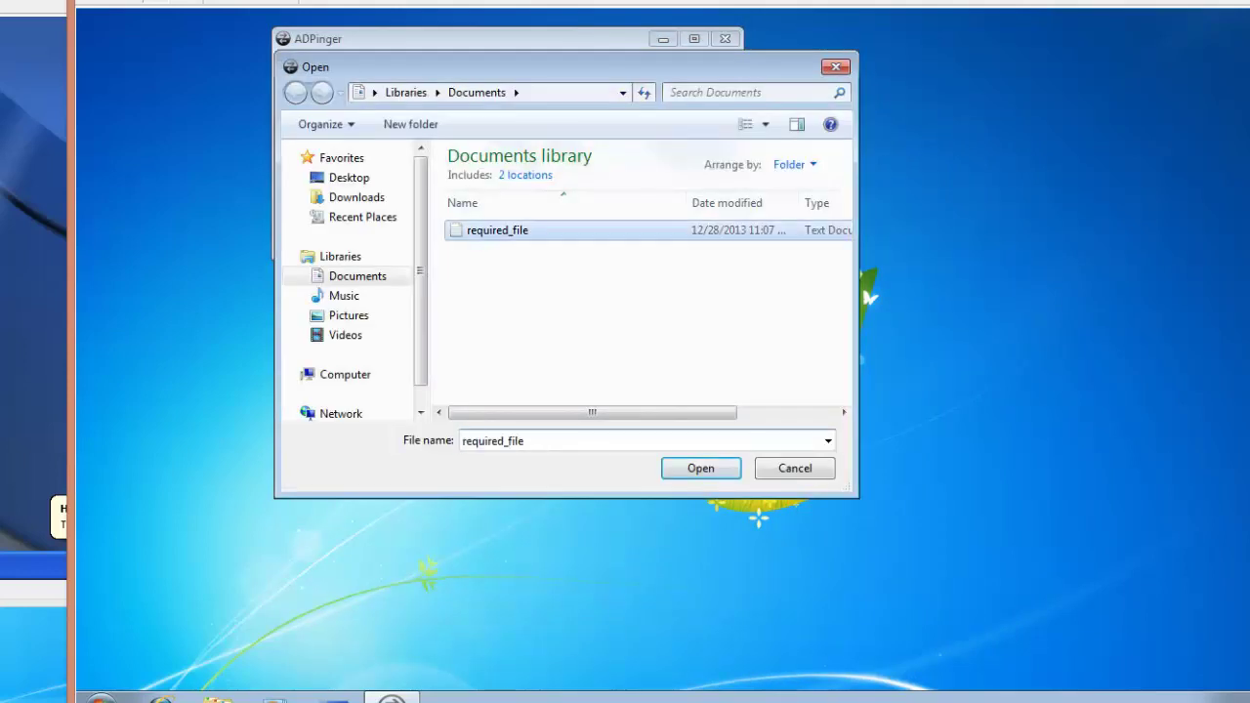
{"action": "key", "text": "Return"}
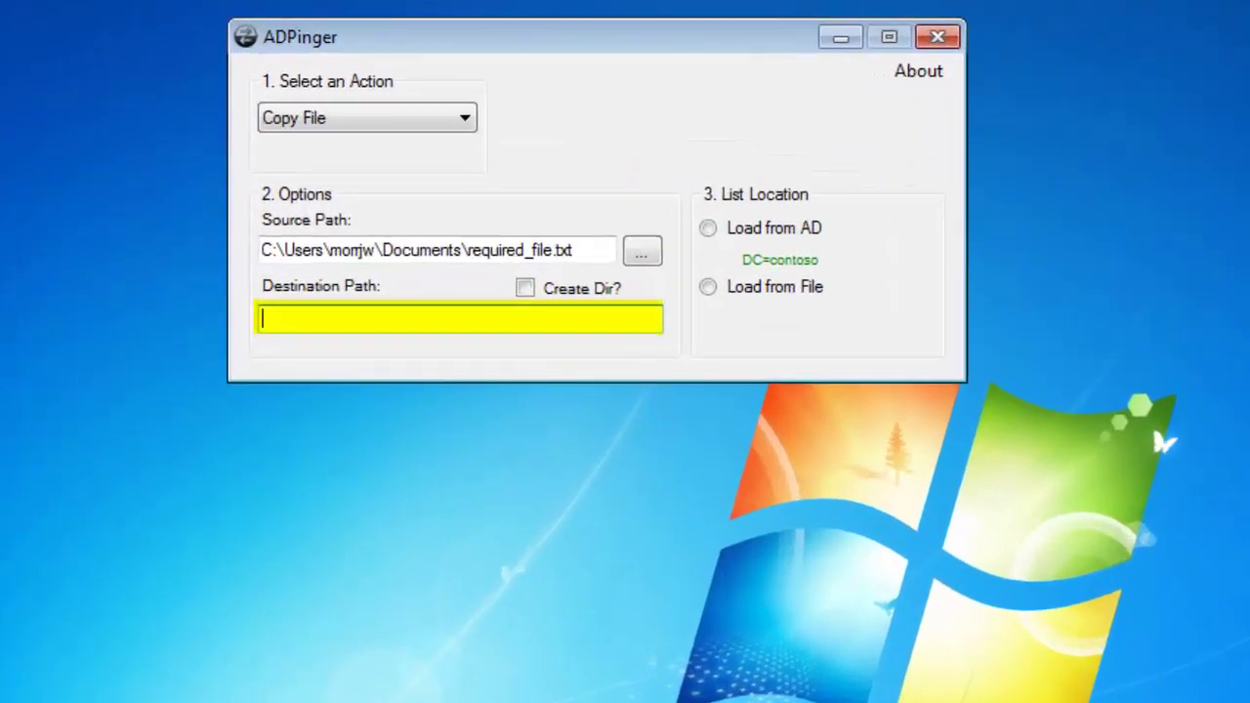
{"action": "type", "text": "c:\\temp\\required"}
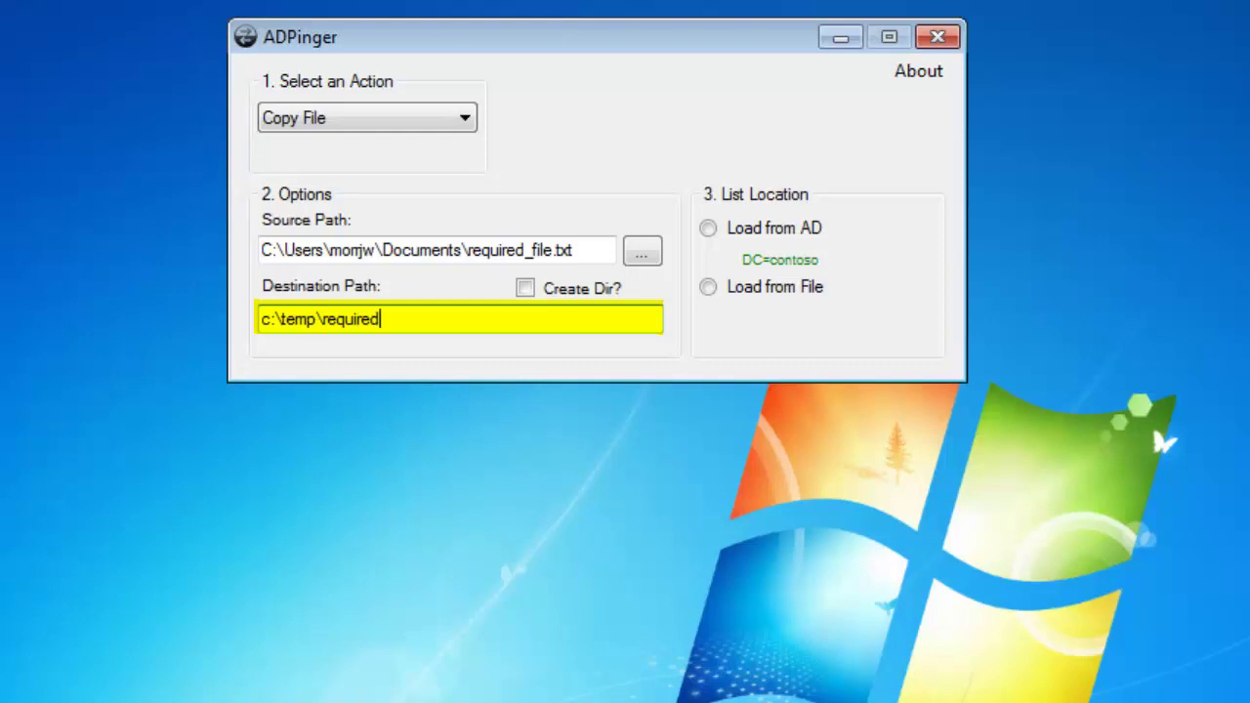
{"action": "type", "text": "_file.txt"}
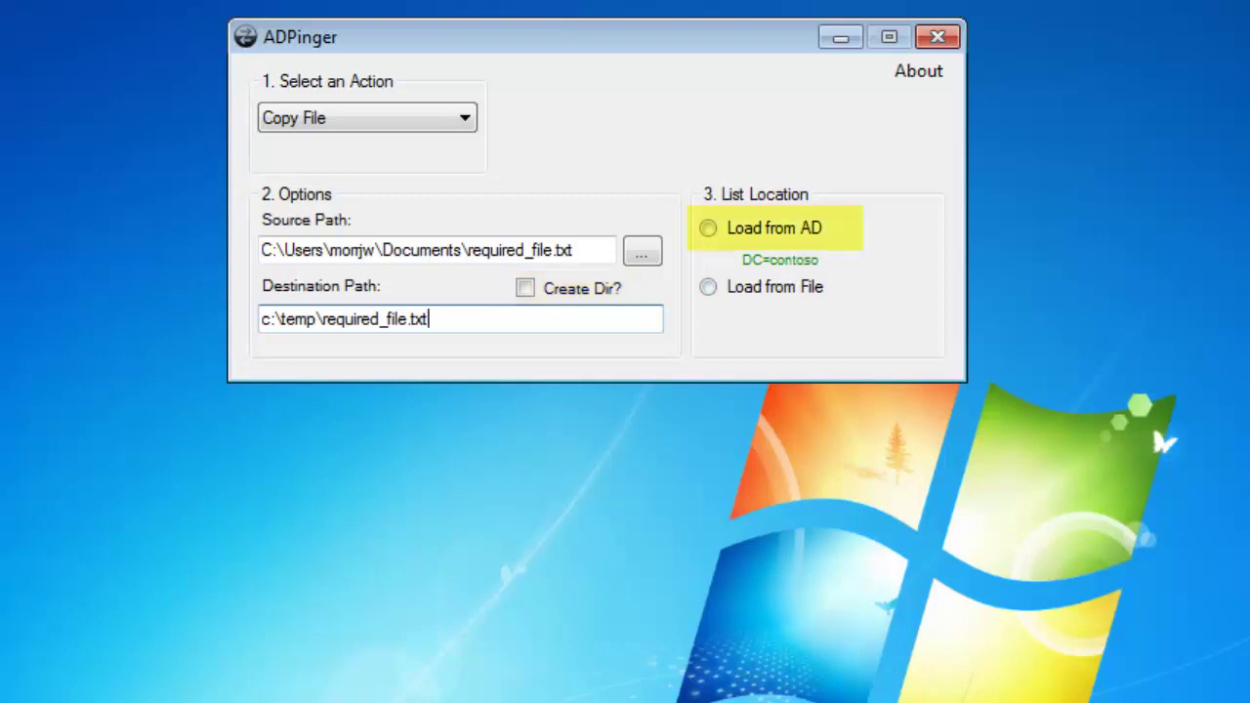
- Try to copy the file to the TestOU computers loaded from AD, and decline saving a CSV report
{"action": "left_click", "coordinate": [709, 228]}
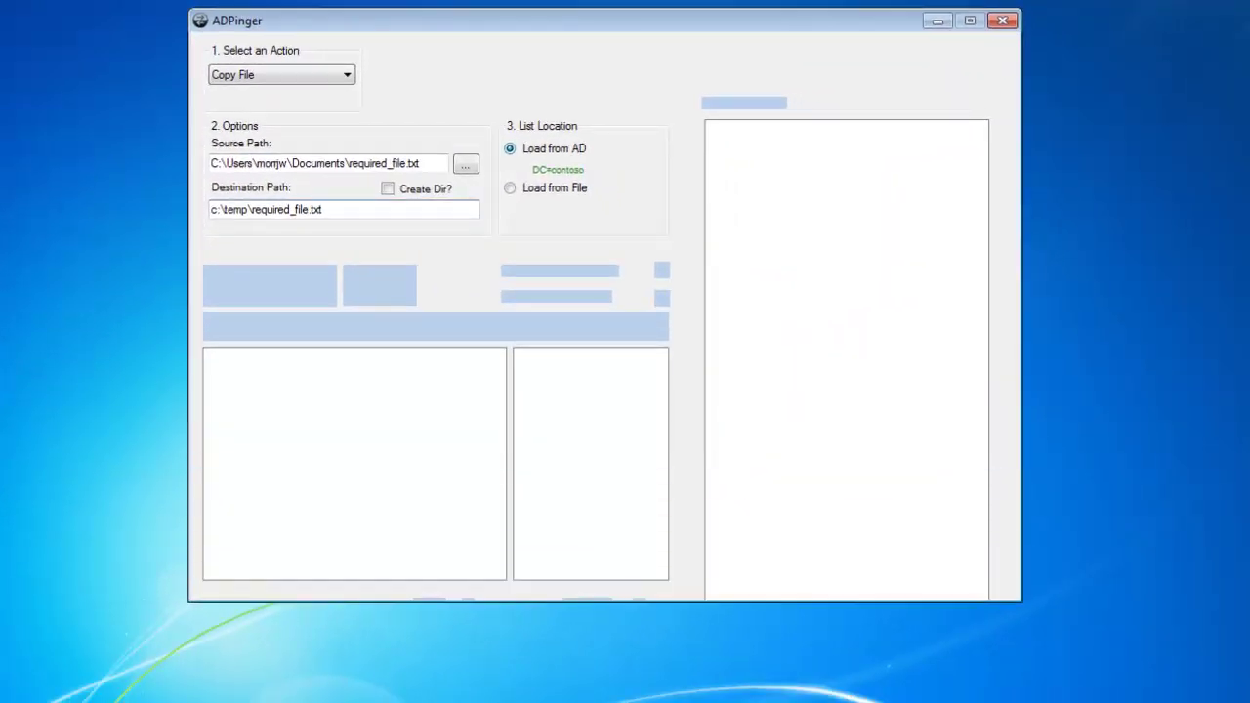
{"action": "left_click", "coordinate": [748, 287]}
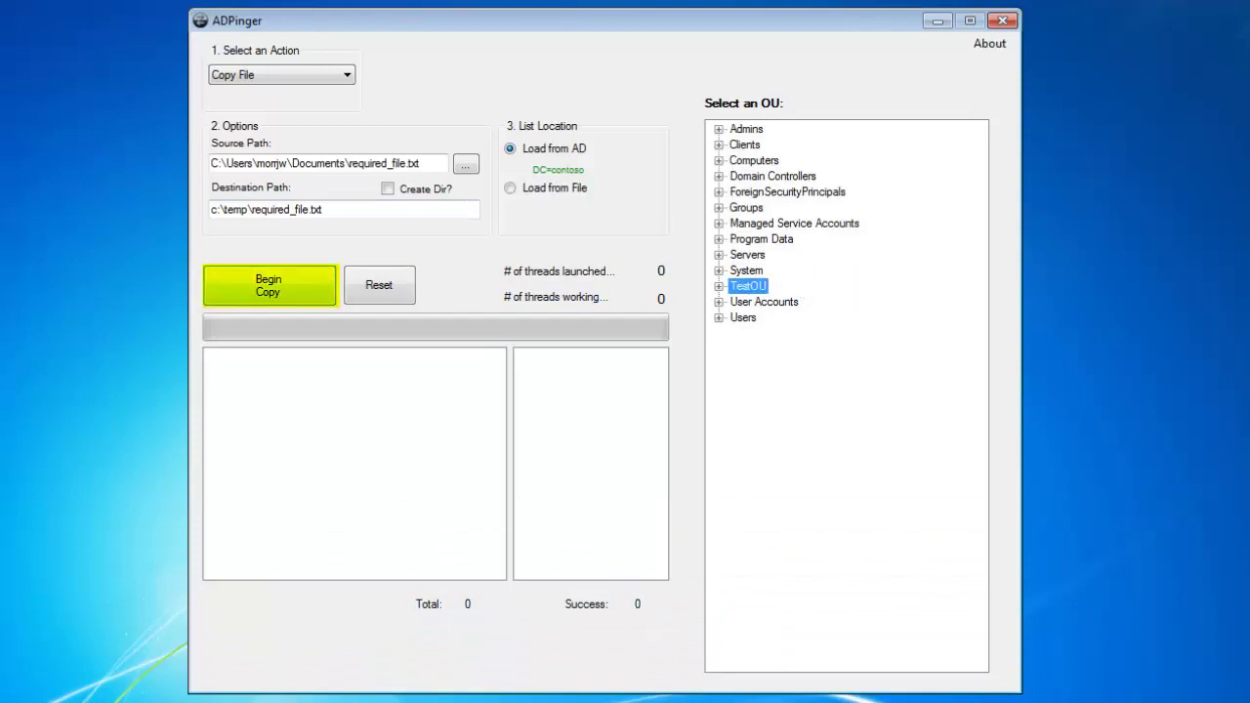
{"action": "left_click", "coordinate": [269, 285]}
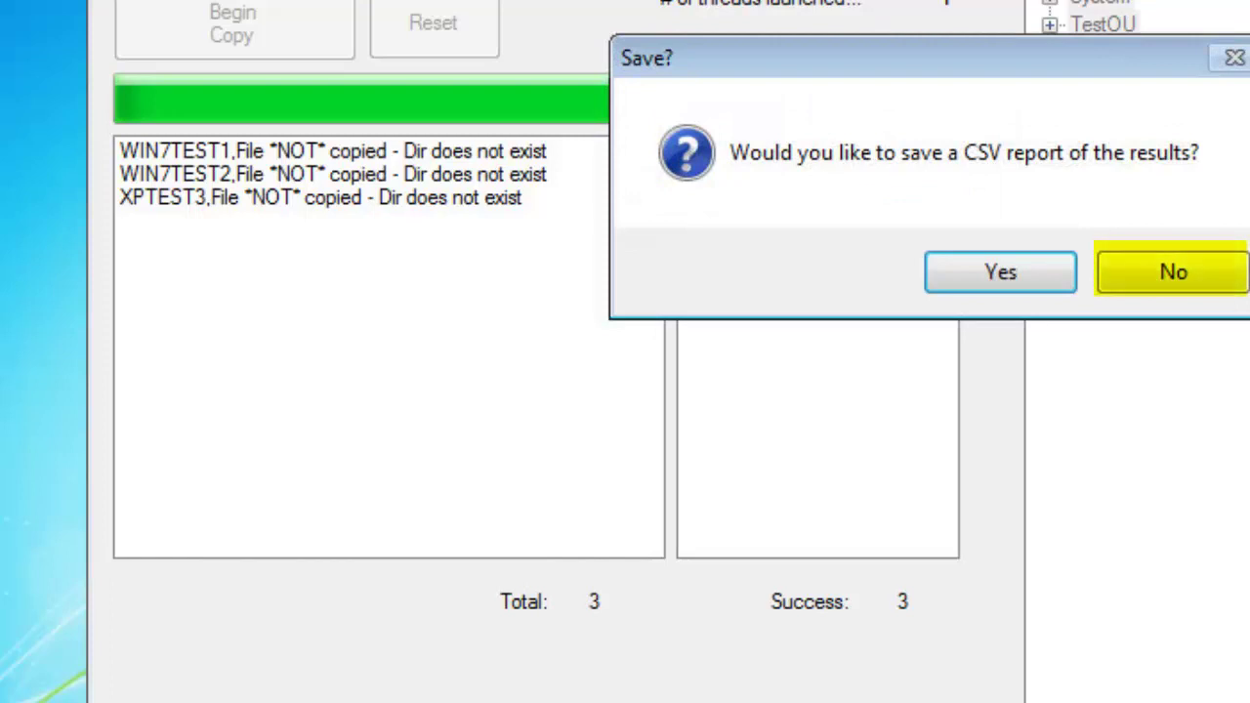
{"action": "left_click", "coordinate": [1173, 272]}
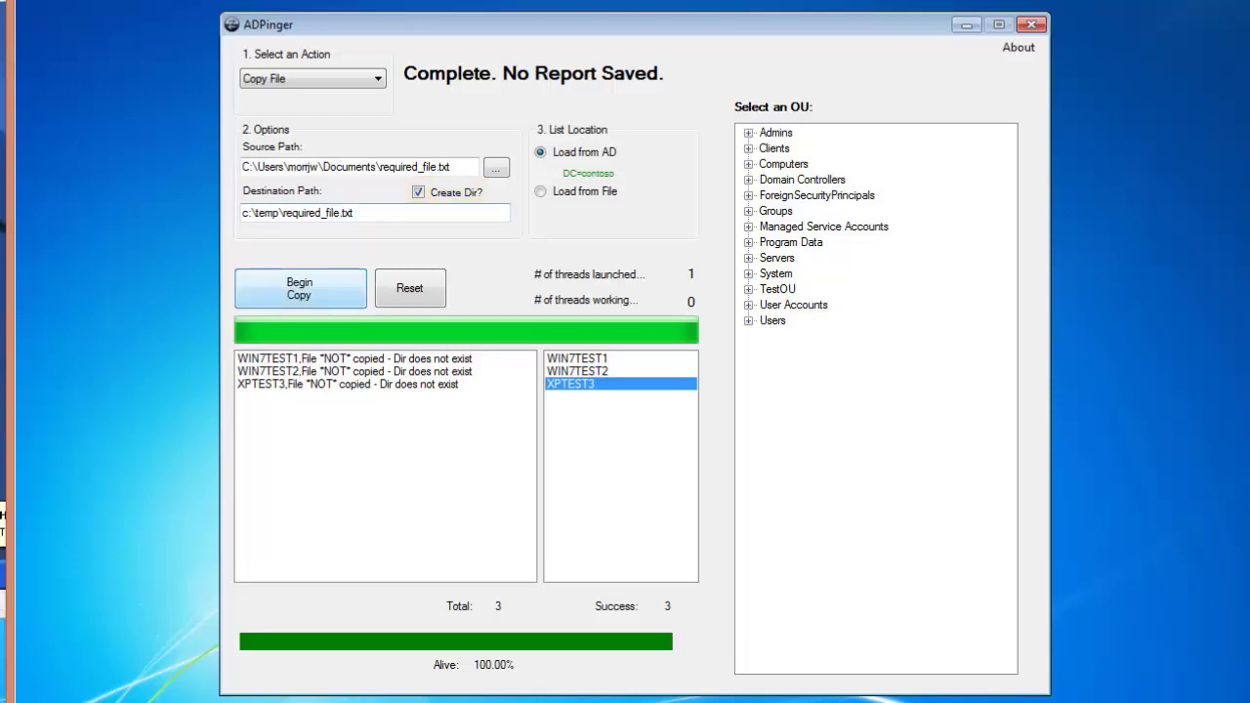
- Copy the file again to the TestOU computers with directory creation enabled, and decline saving a CSV report
{"action": "left_click", "coordinate": [777, 289]}
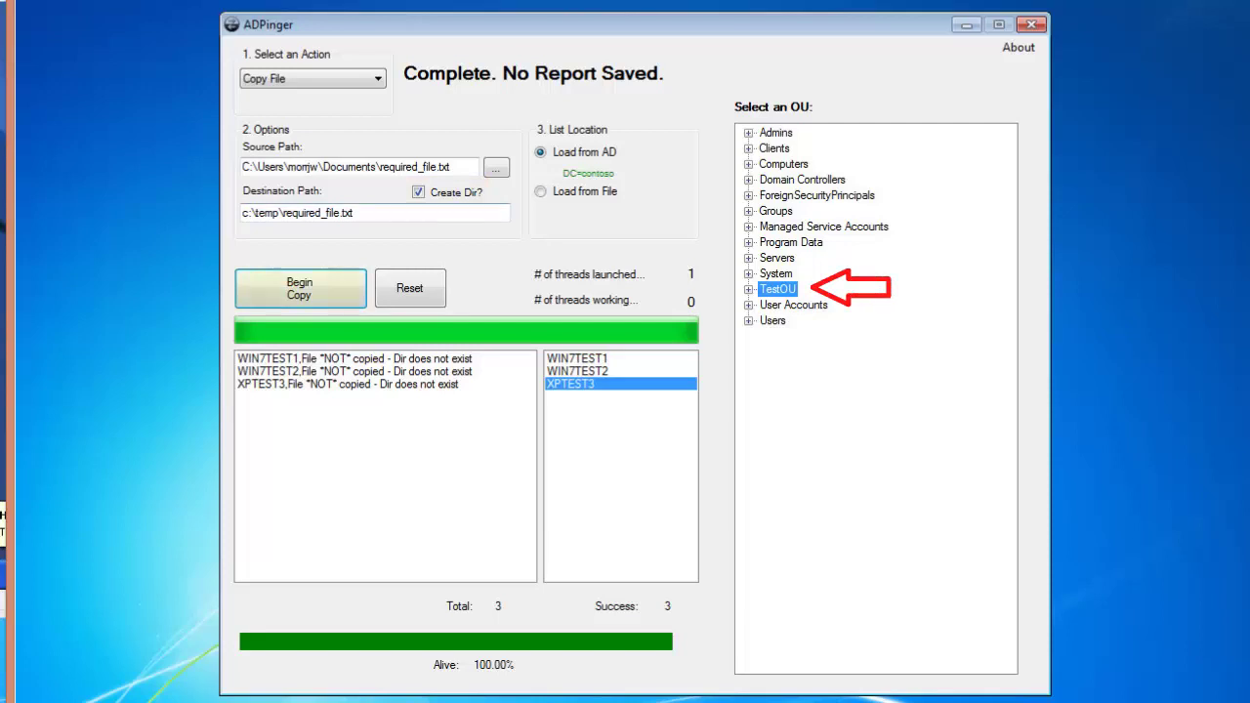
{"action": "left_click", "coordinate": [300, 288]}
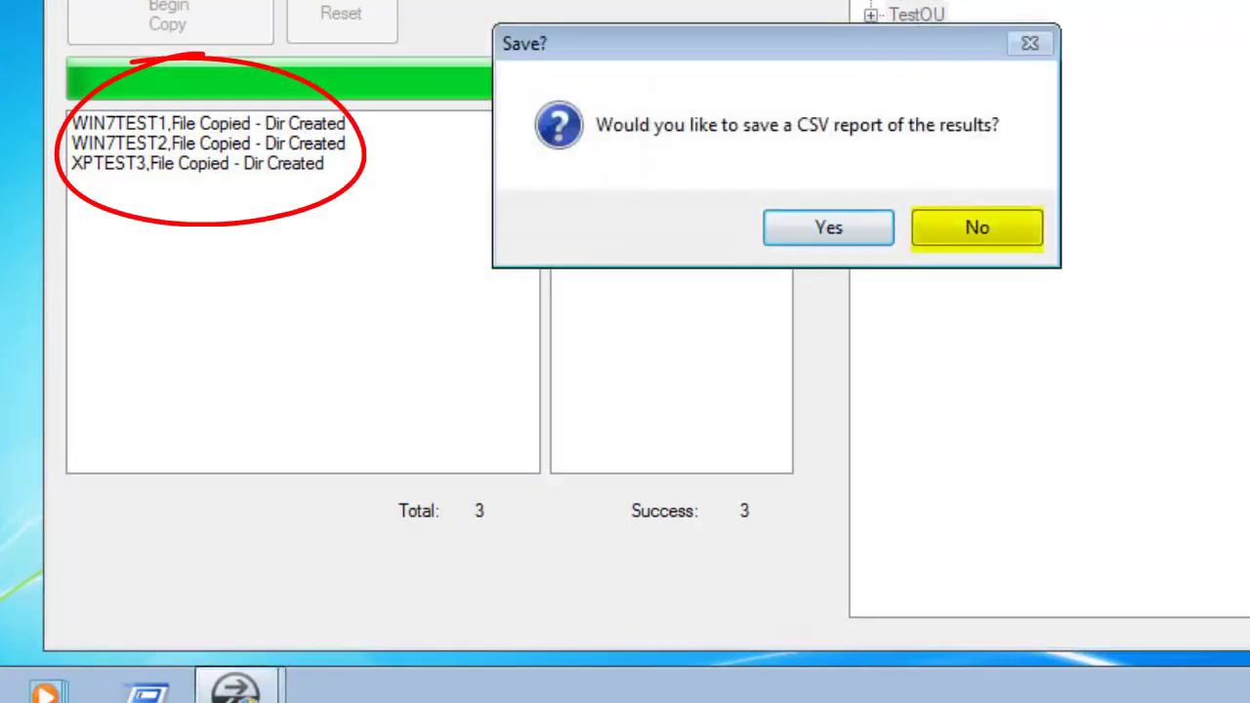
{"action": "left_click", "coordinate": [977, 228]}
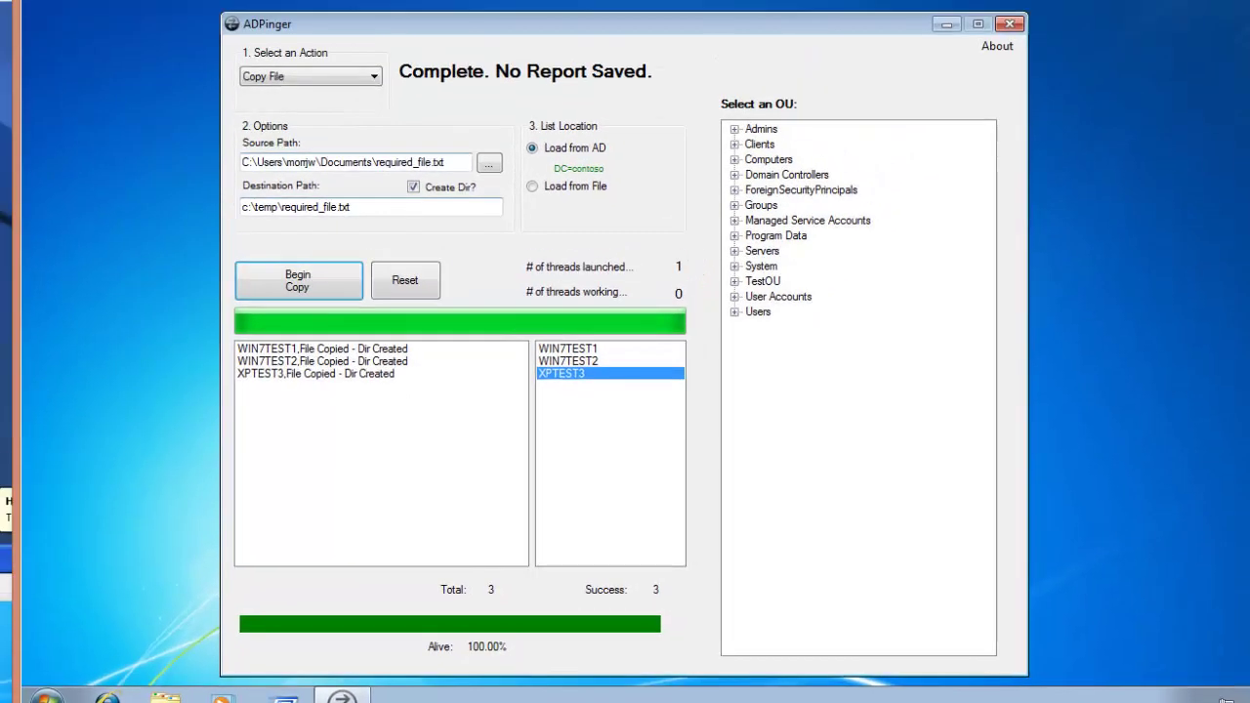
- Choose the Scan for file action and enter c:\temp\required_file.txt as the file path
{"action": "left_click", "coordinate": [310, 76]}
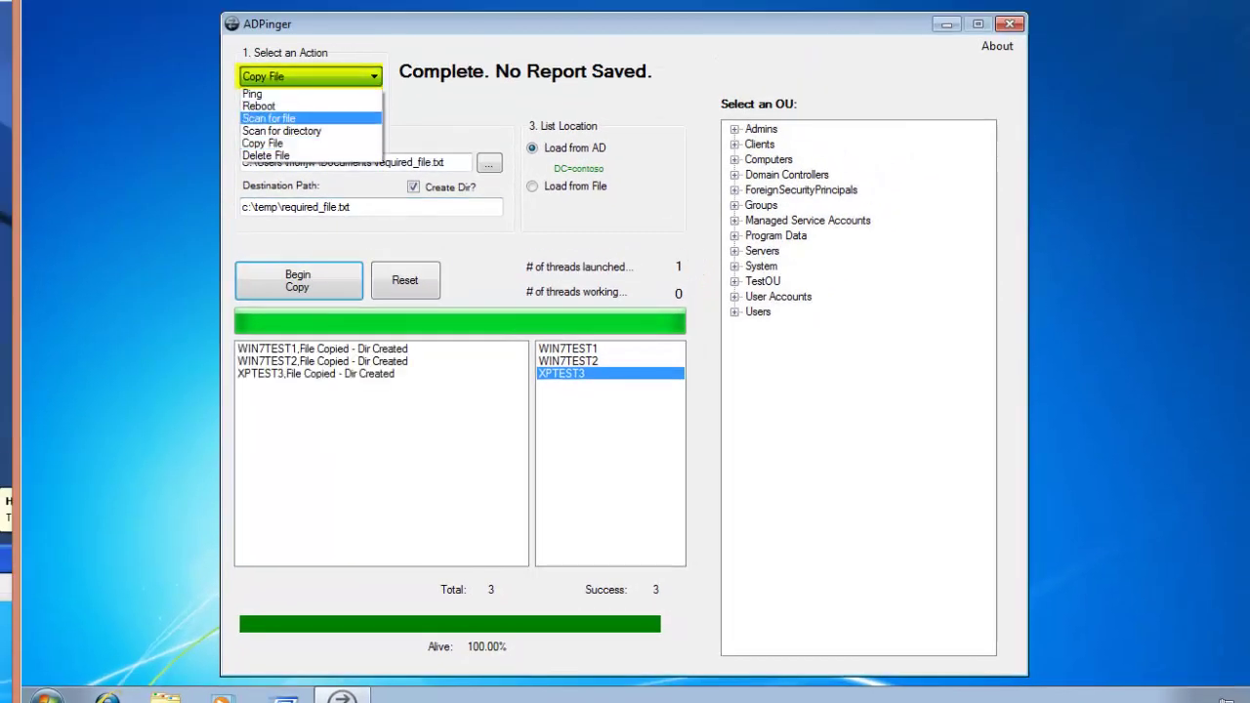
{"action": "left_click", "coordinate": [269, 118]}
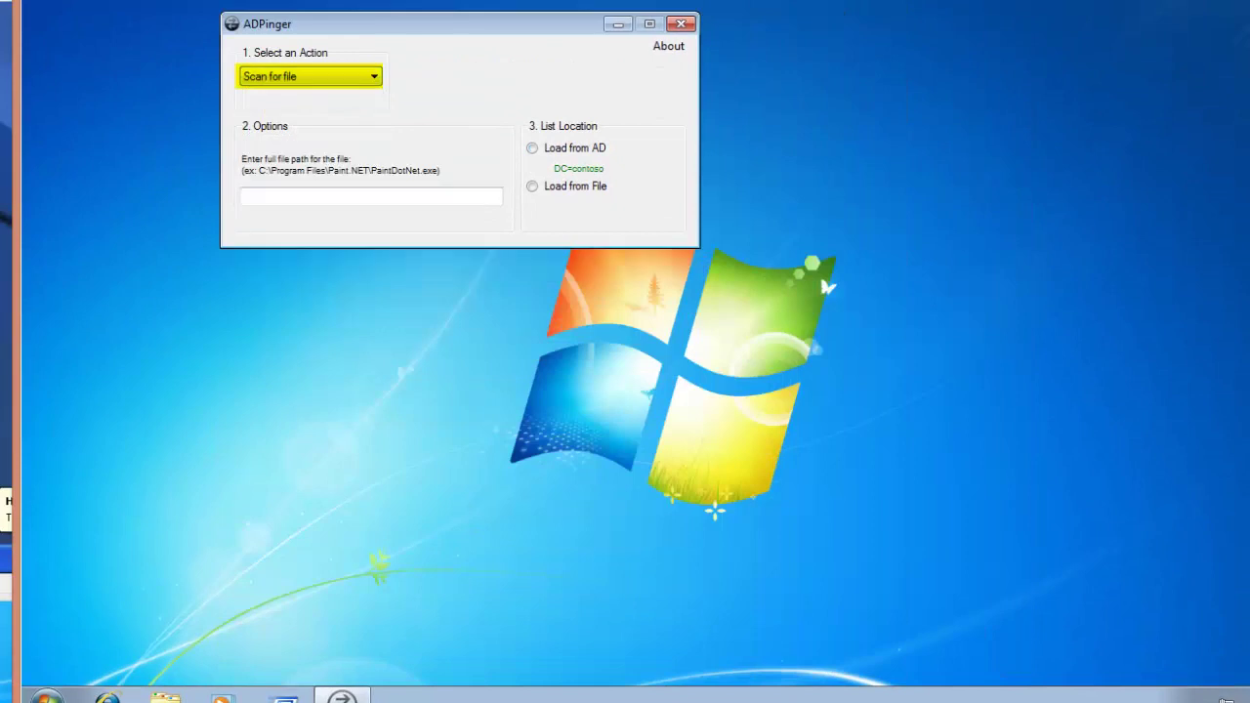
{"action": "key", "text": "Tab"}
{"action": "type", "text": "c"}
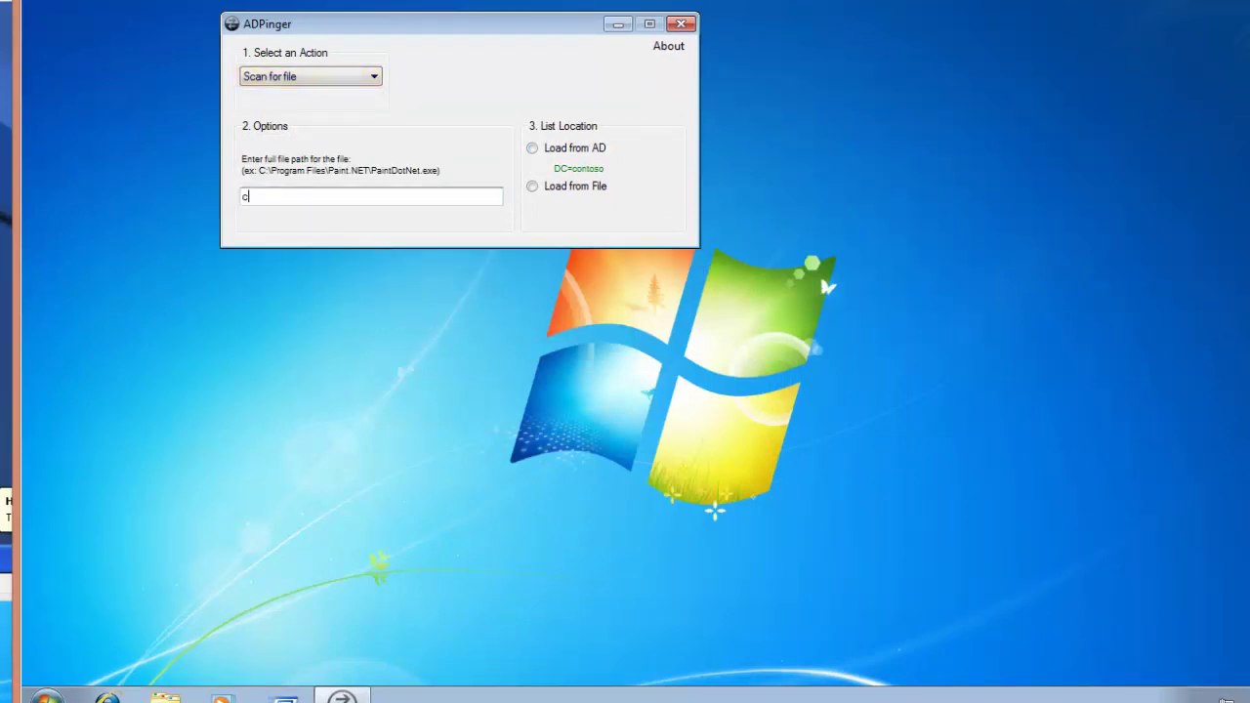
{"action": "type", "text": ":\temp\\"}
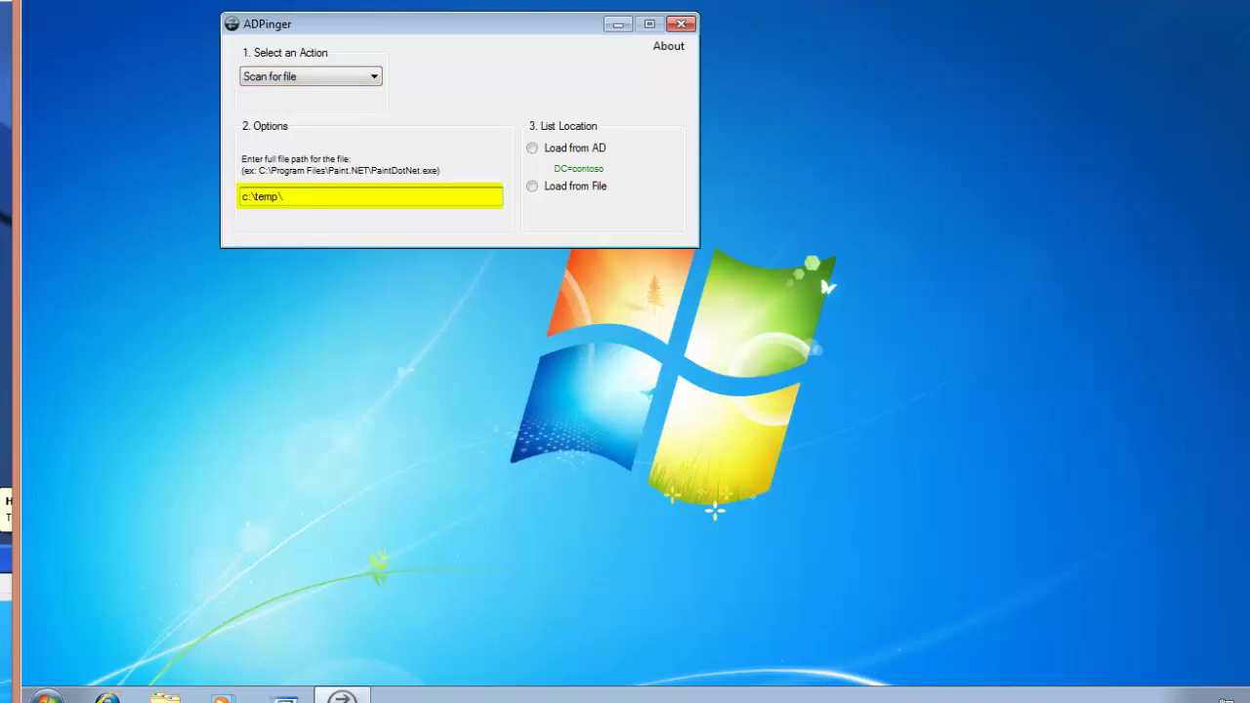
{"action": "type", "text": "required_file.txt"}
- Scan the TestOU computers loaded from AD for the copied file and decline saving a CSV report
{"action": "key", "text": "Tab"}
{"action": "key", "text": "space"}
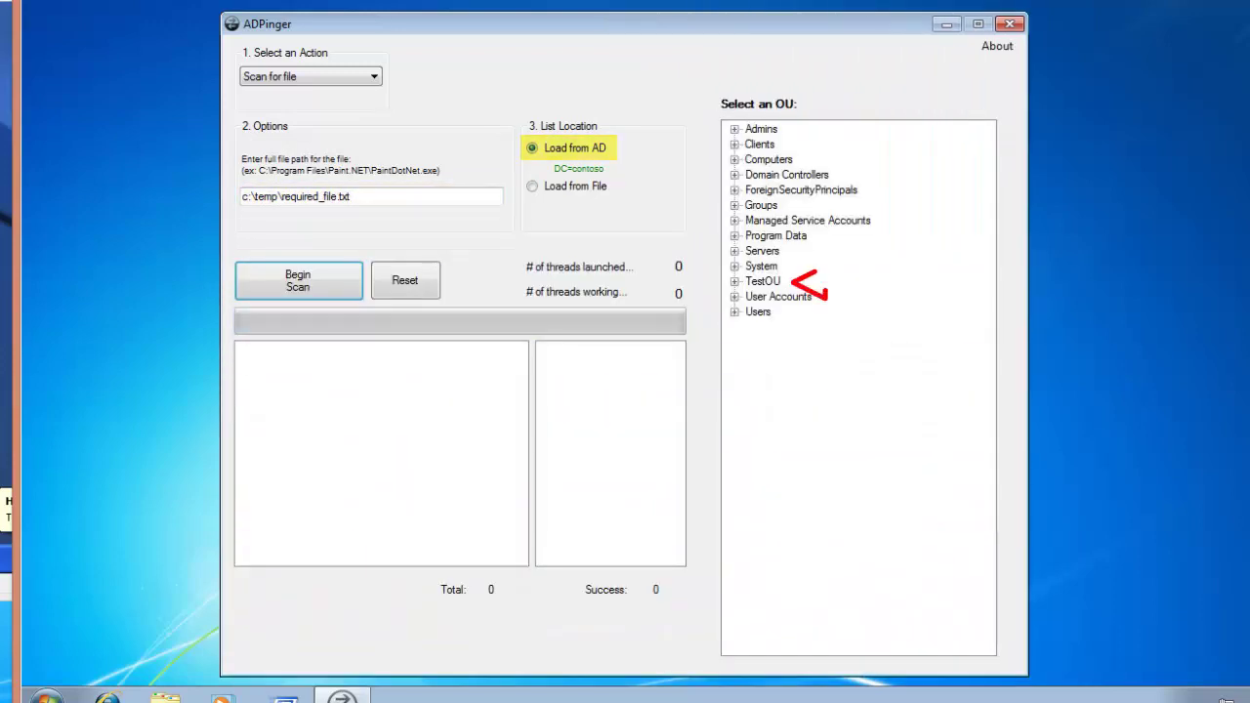
{"action": "key", "text": "Tab"}
{"action": "key", "text": "space"}
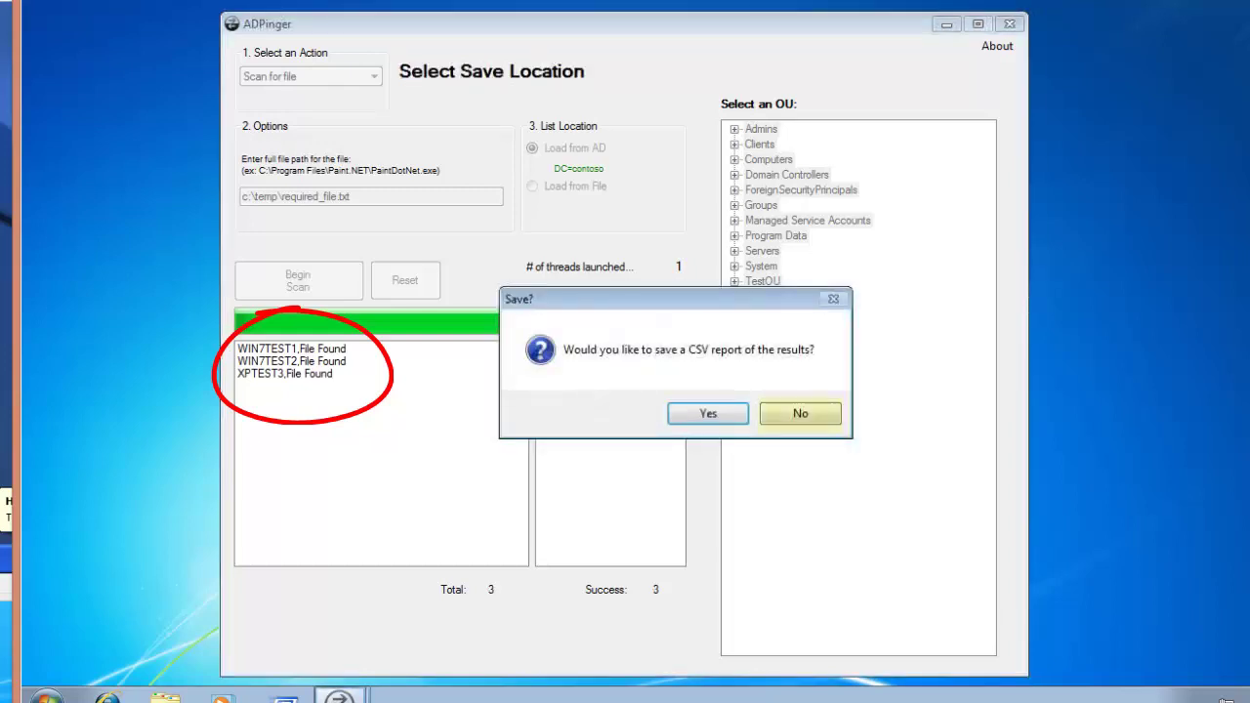
{"action": "left_click", "coordinate": [801, 413]}
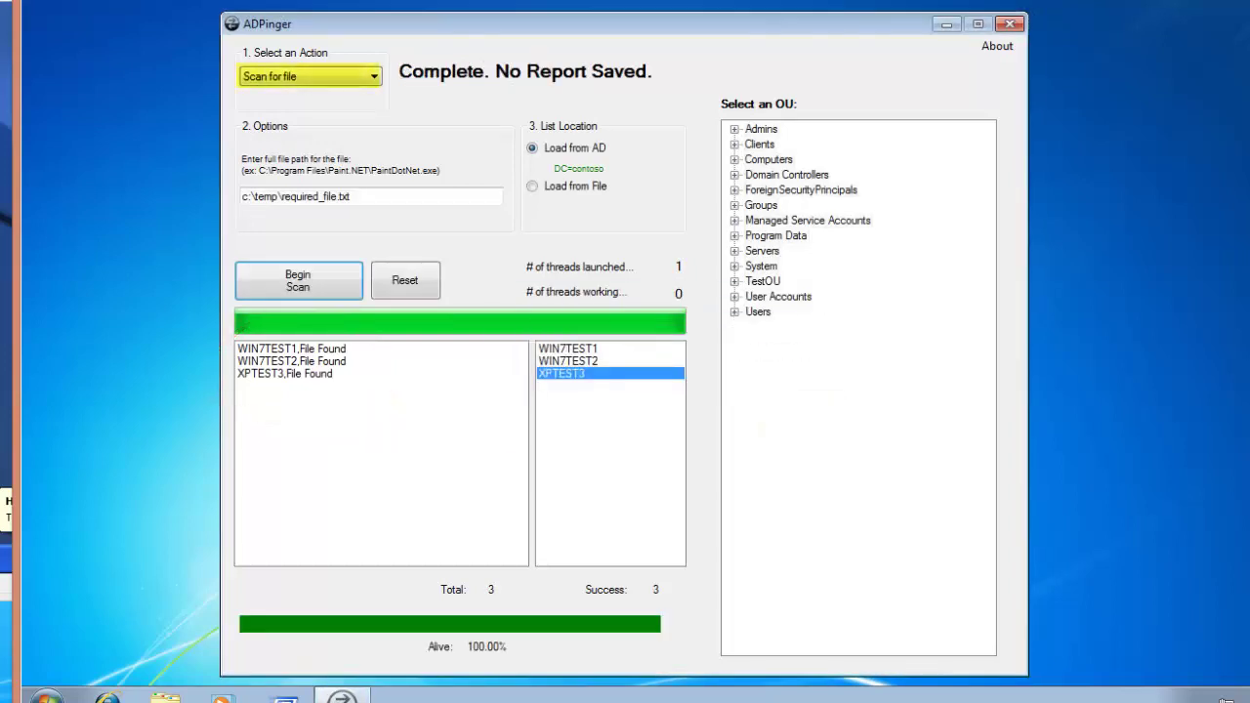
- Choose the Delete File action and enter c:\temp\required_file.txt as the file path
{"action": "left_click", "coordinate": [311, 76]}
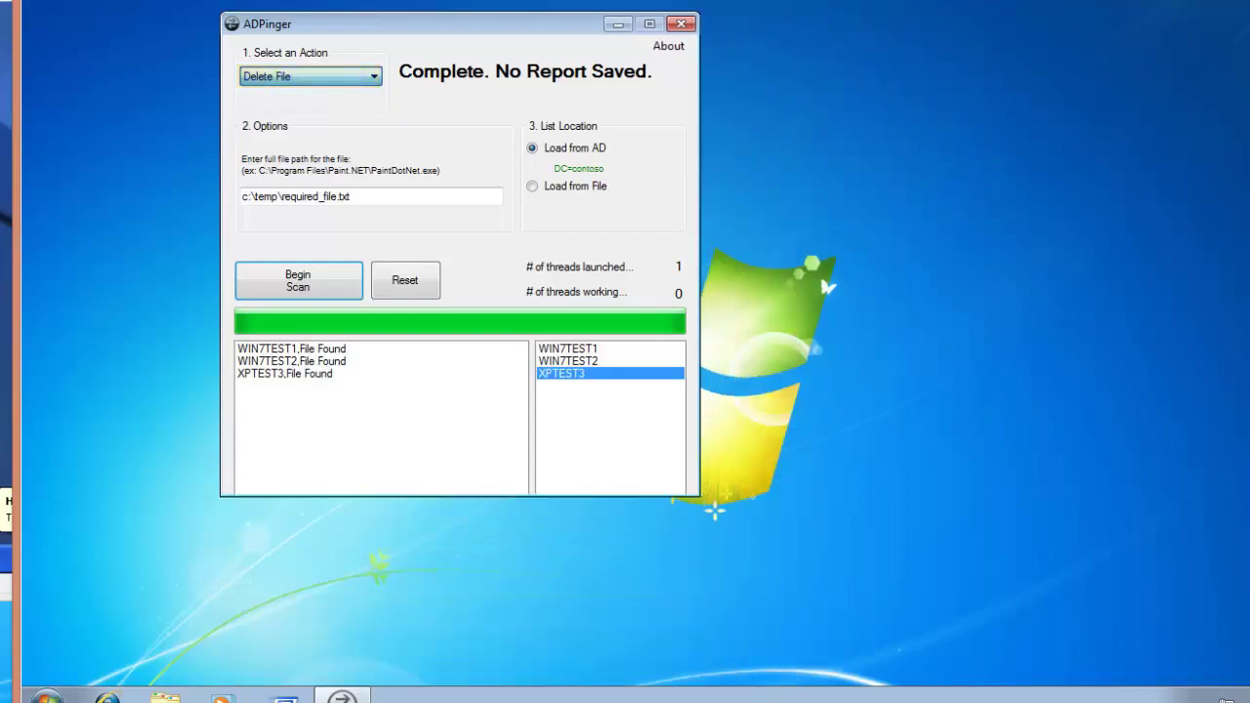
{"action": "type", "text": "c"}
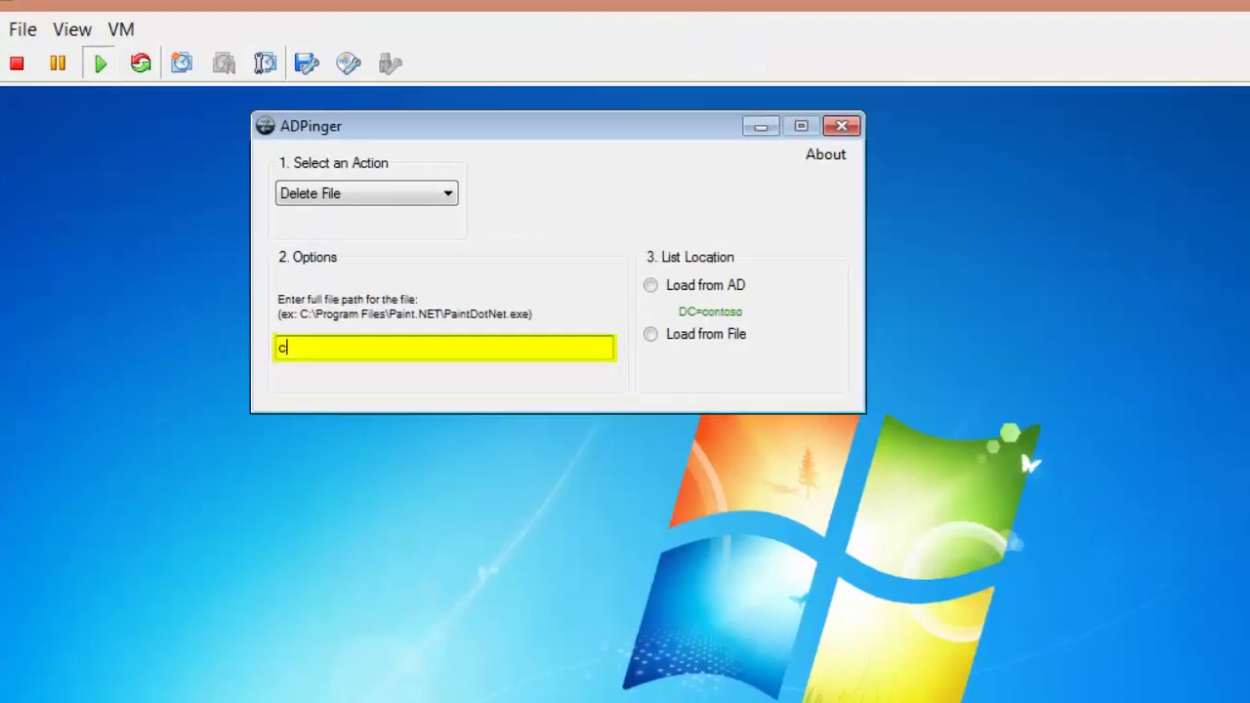
{"action": "key", "text": "ctrl+a"}
{"action": "type", "text": "c:\temp"}
{"action": "type", "text": "\\temp\\required_fi"}
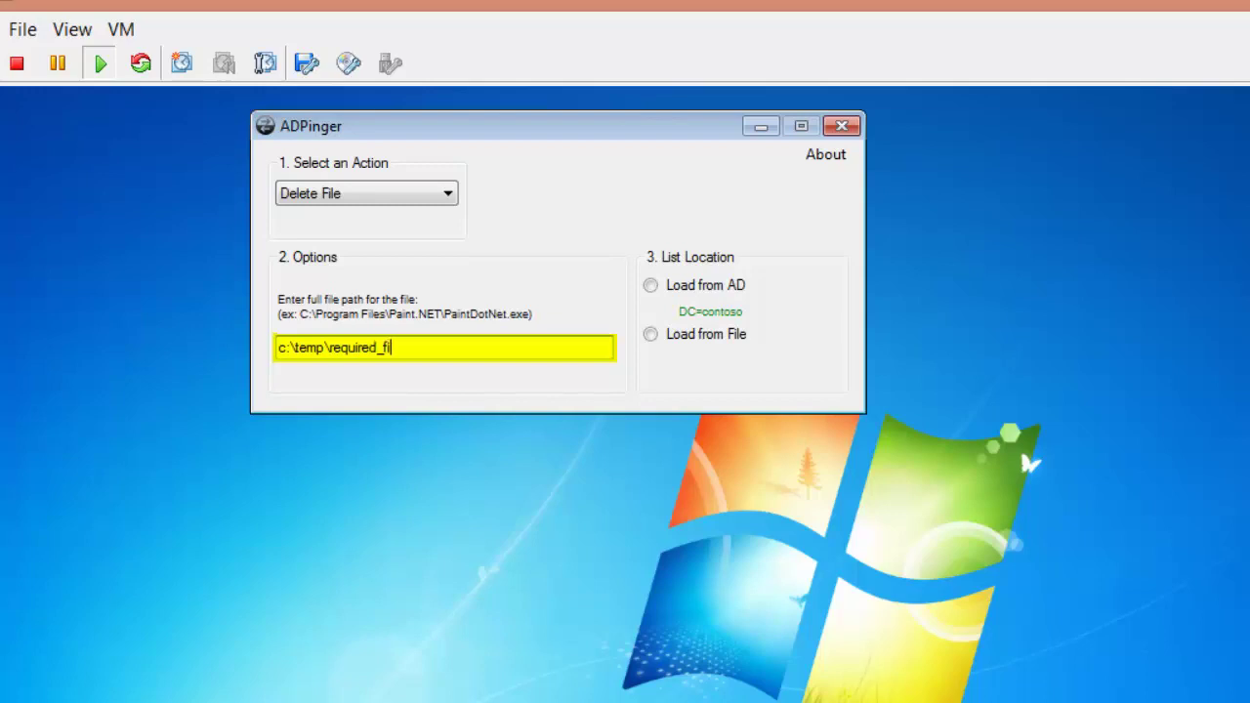
{"action": "type", "text": "le.txt"}
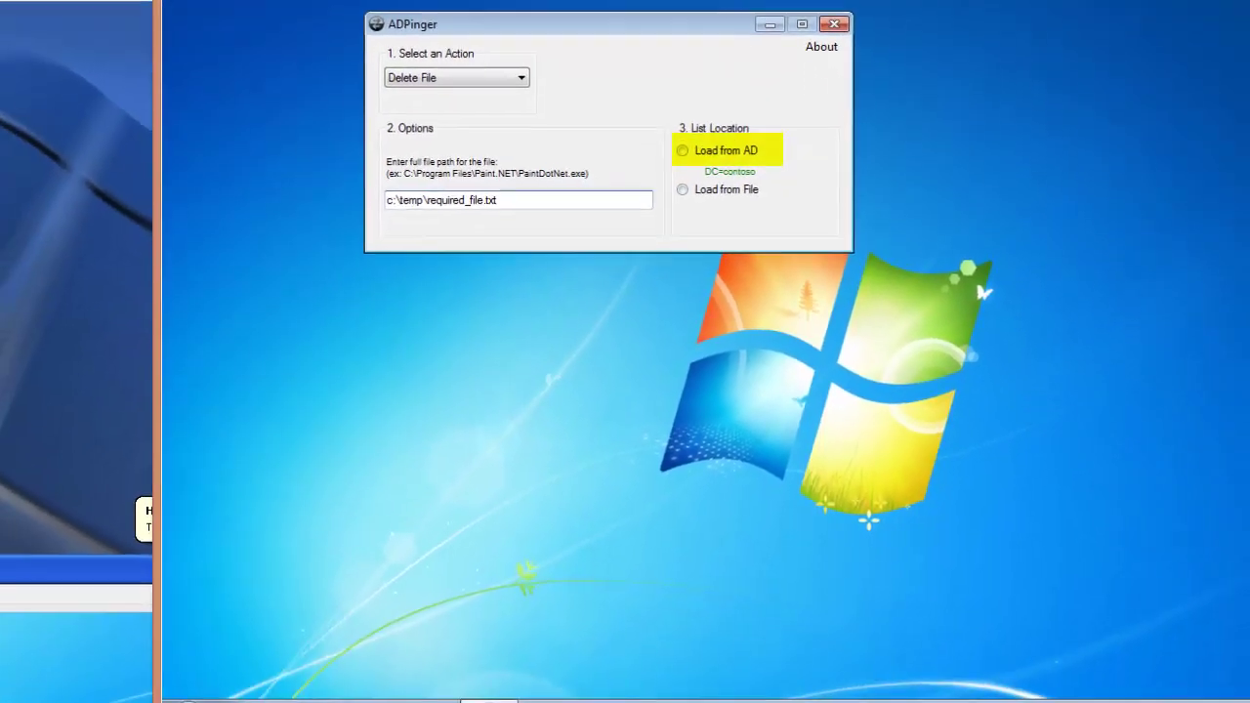
- Delete the file from the TestOU computers loaded from AD, and decline saving a CSV report
{"action": "left_click", "coordinate": [683, 151]}
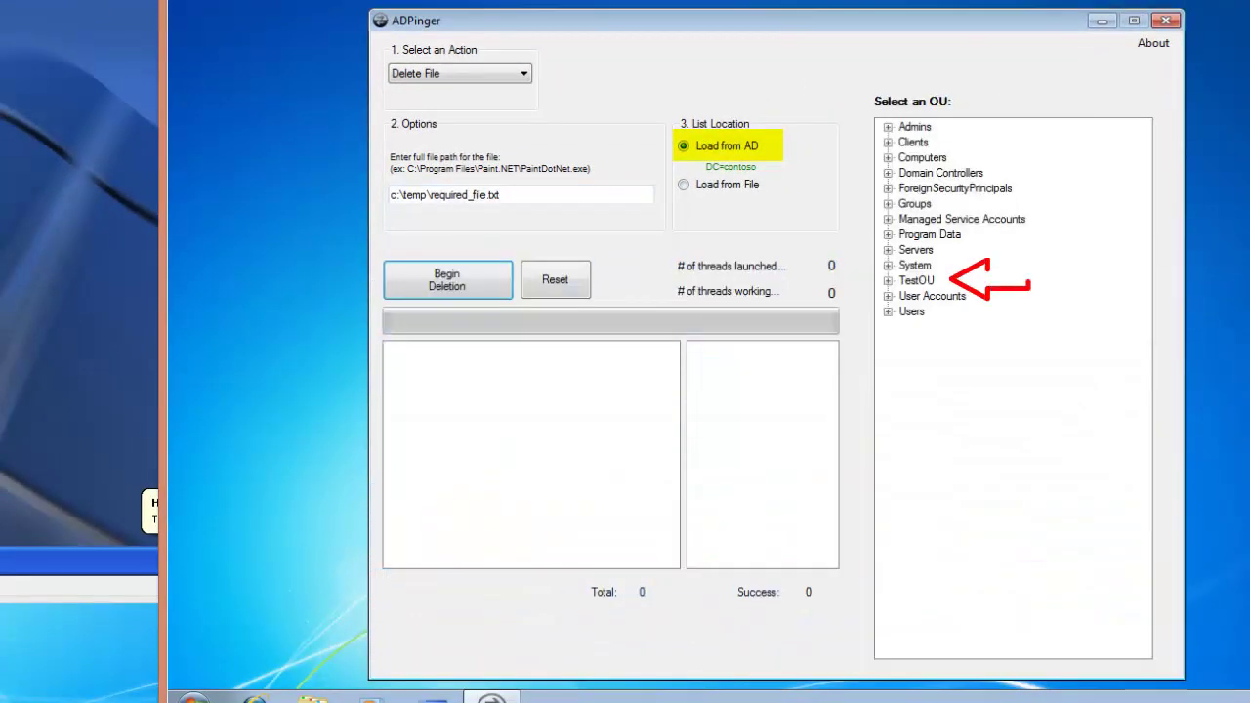
{"action": "left_click", "coordinate": [916, 281]}
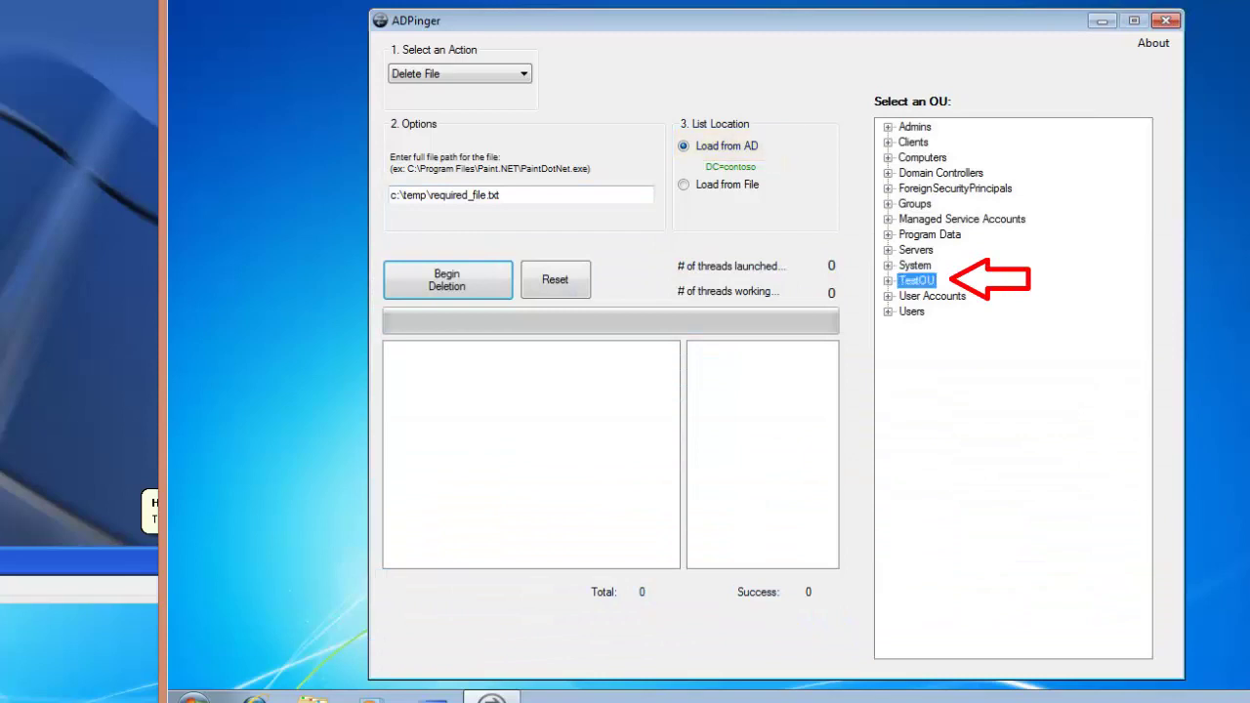
{"action": "left_click", "coordinate": [447, 280]}
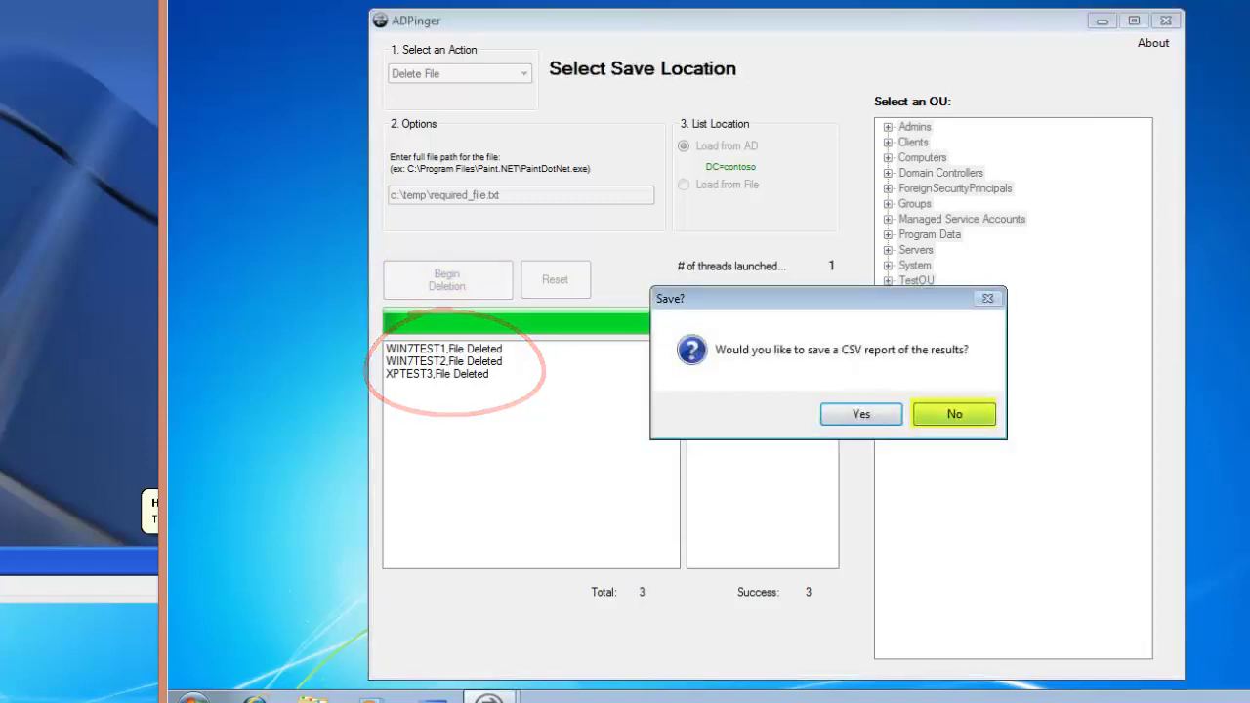
{"action": "left_click", "coordinate": [954, 414]}
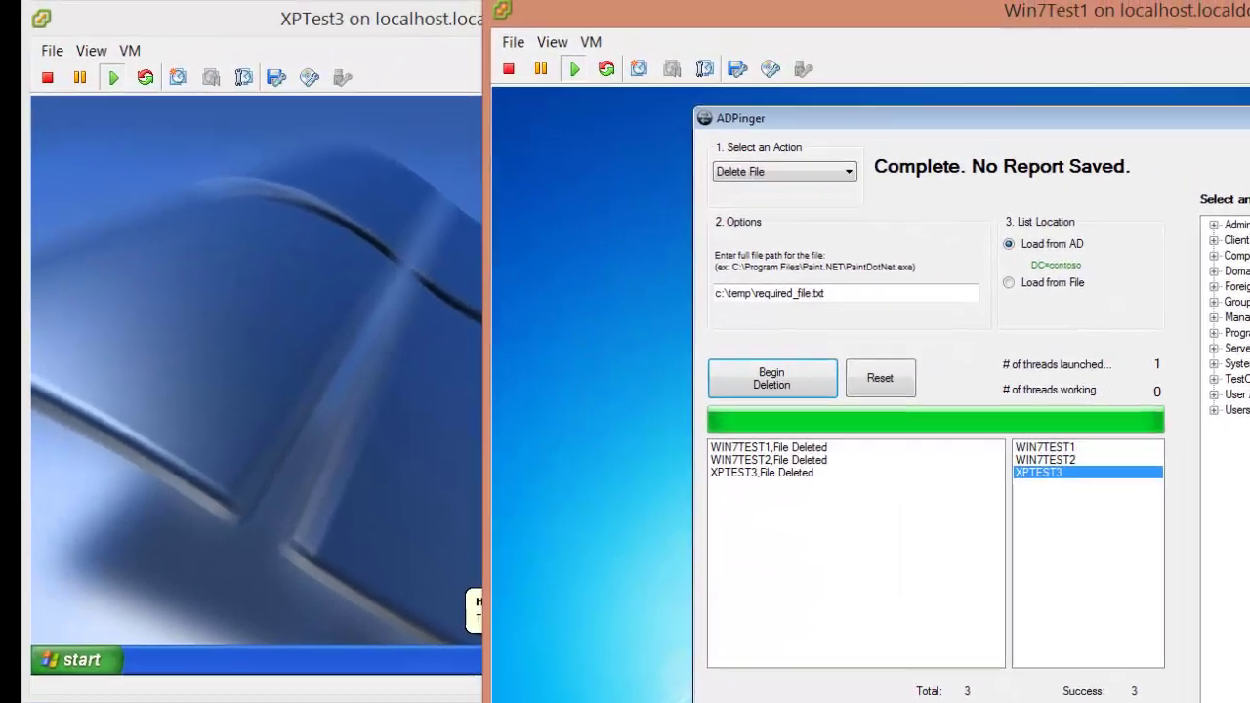
- Switch to the XPTest3 machine and open the temp folder on its C: drive to check its contents
{"action": "left_click", "coordinate": [234, 547]}
{"action": "left_click", "coordinate": [78, 661]}
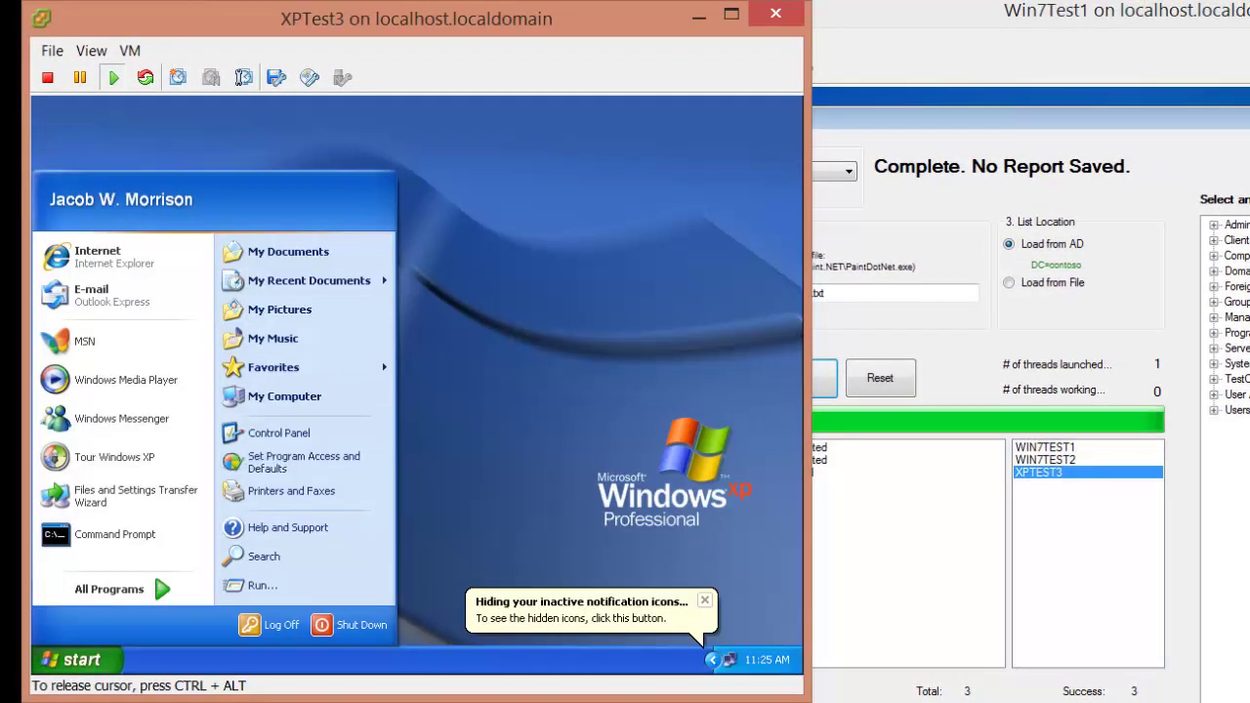
{"action": "left_click", "coordinate": [285, 396]}
{"action": "double_click", "coordinate": [254, 389]}
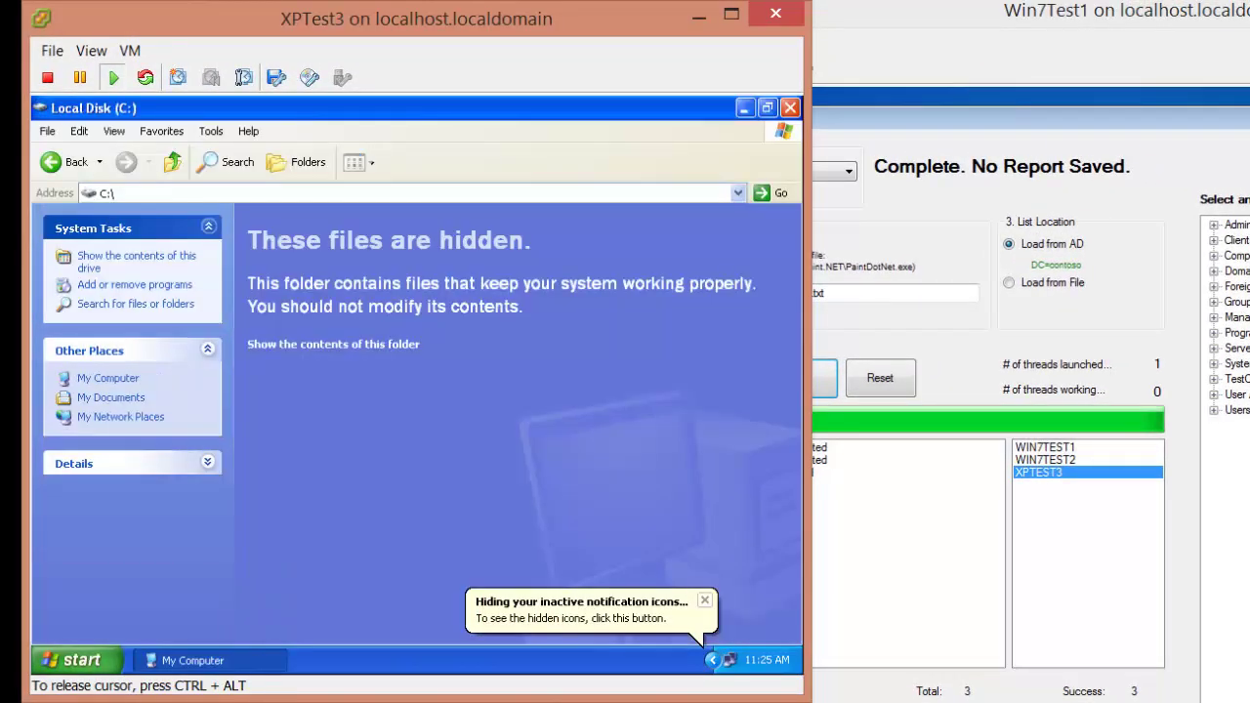
{"action": "left_click", "coordinate": [333, 344]}
{"action": "left_click", "coordinate": [293, 285]}
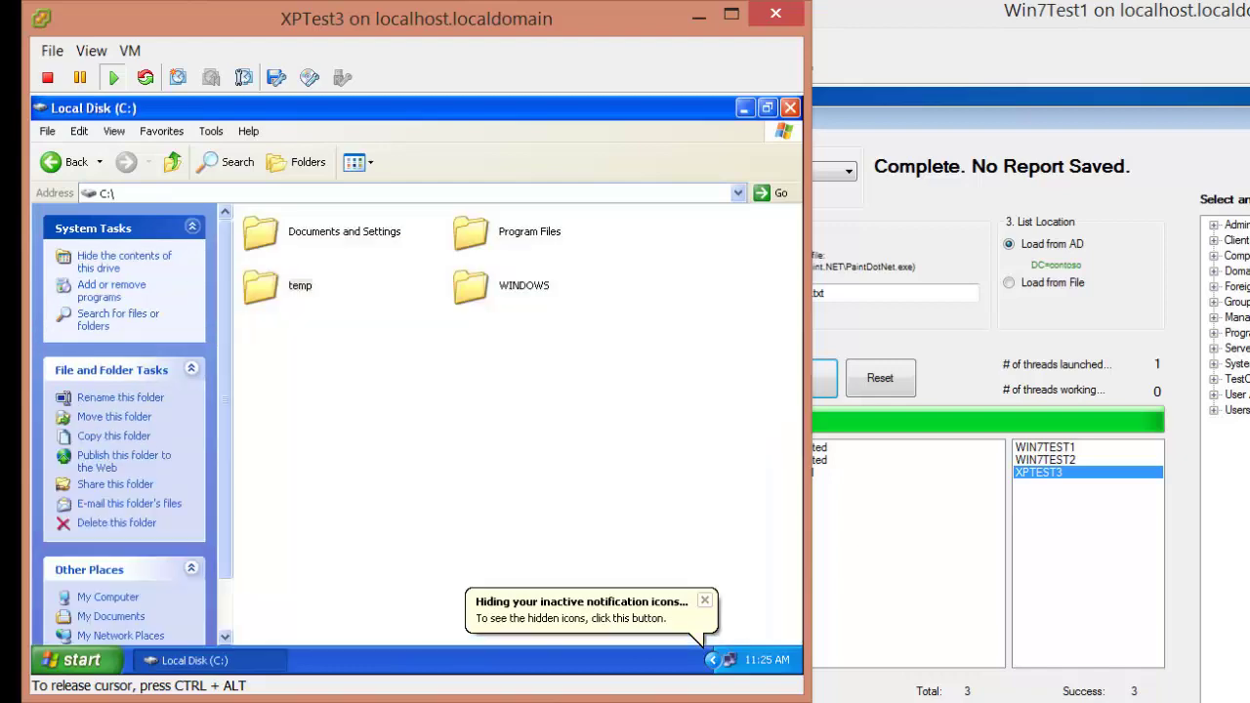
{"action": "key", "text": "Return"}
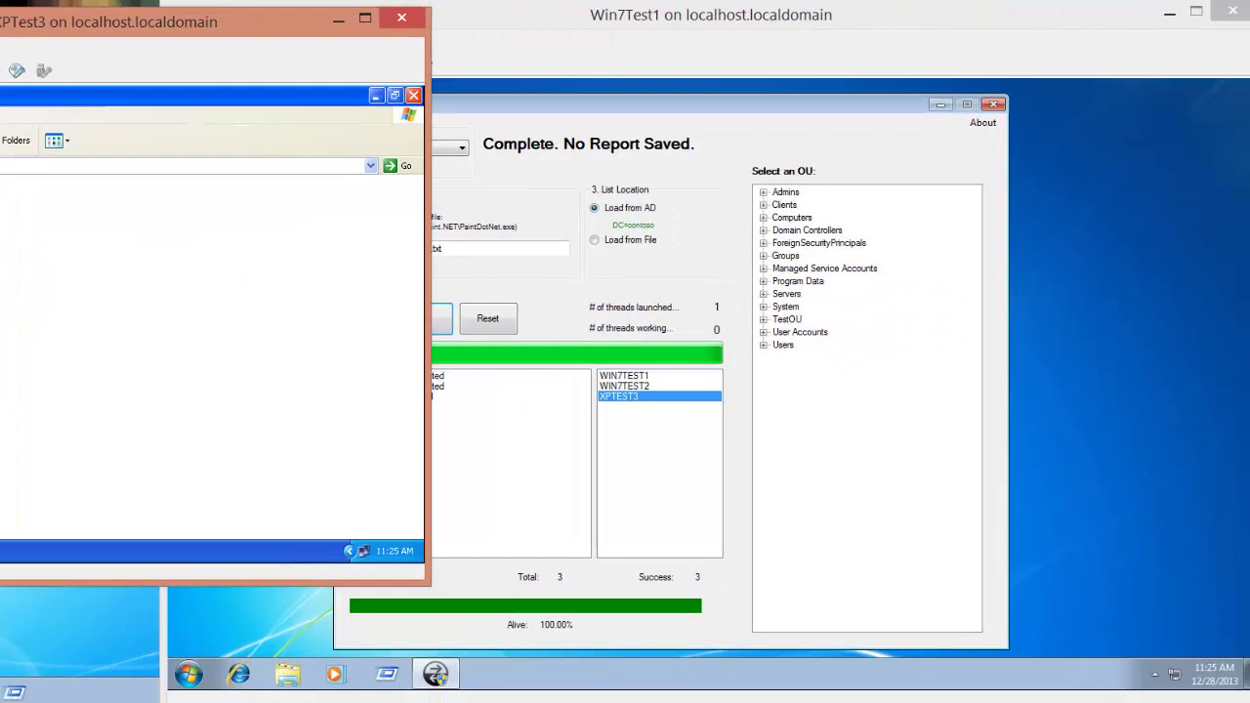
- Return to ADPinger on Win7Test1 and set up a Scan for file action with the path c:\temp\required_file.txt
{"action": "left_click", "coordinate": [975, 489]}
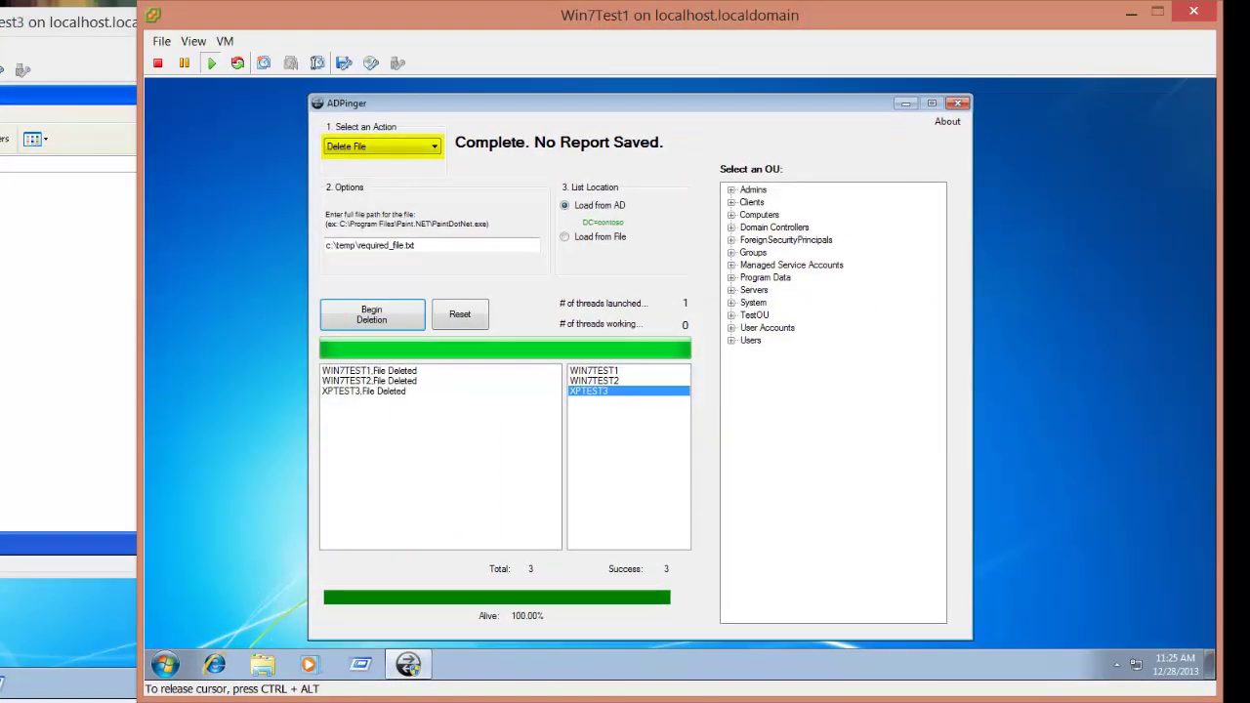
{"action": "left_click", "coordinate": [433, 147]}
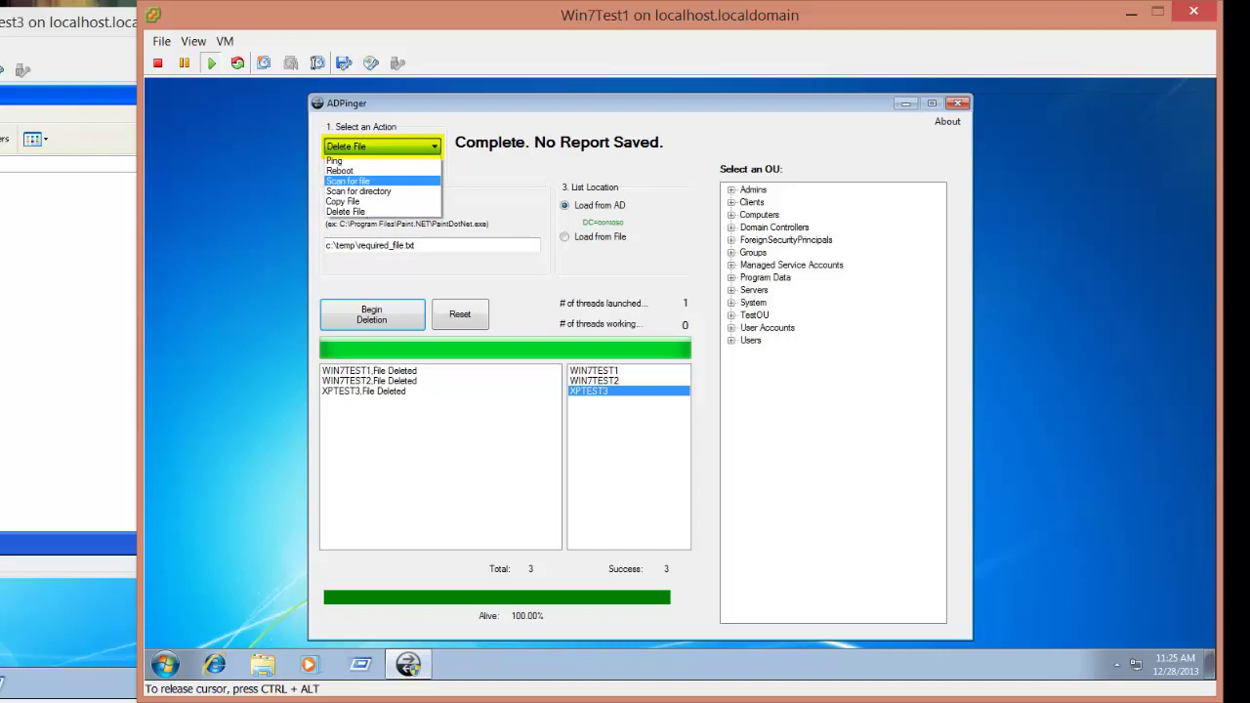
{"action": "left_click", "coordinate": [349, 182]}
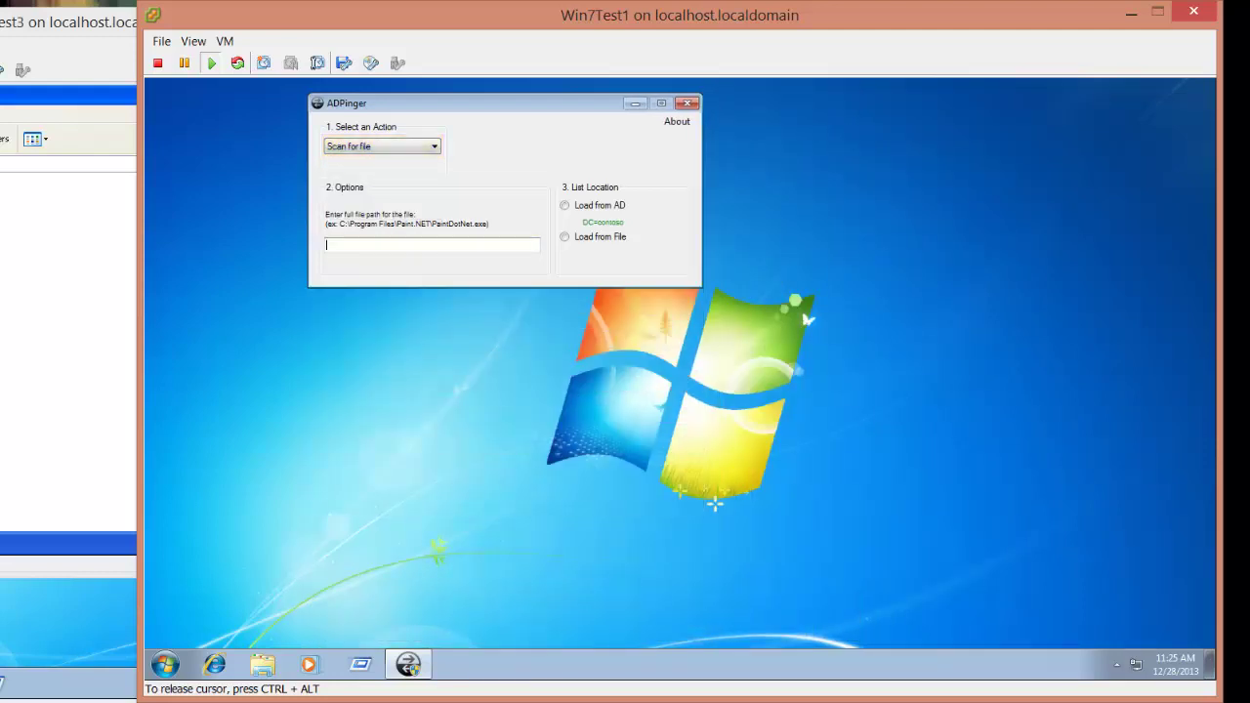
{"action": "type", "text": "c:\\temp\\required_"}
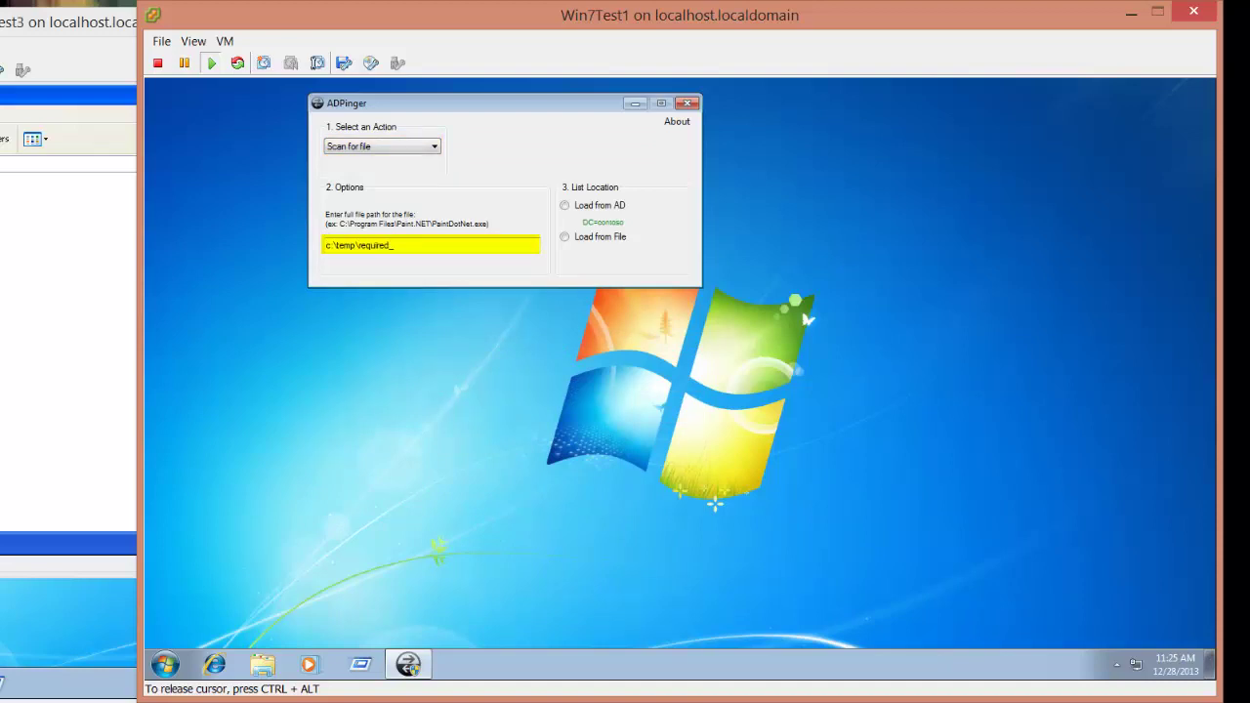
{"action": "type", "text": "file.txt"}
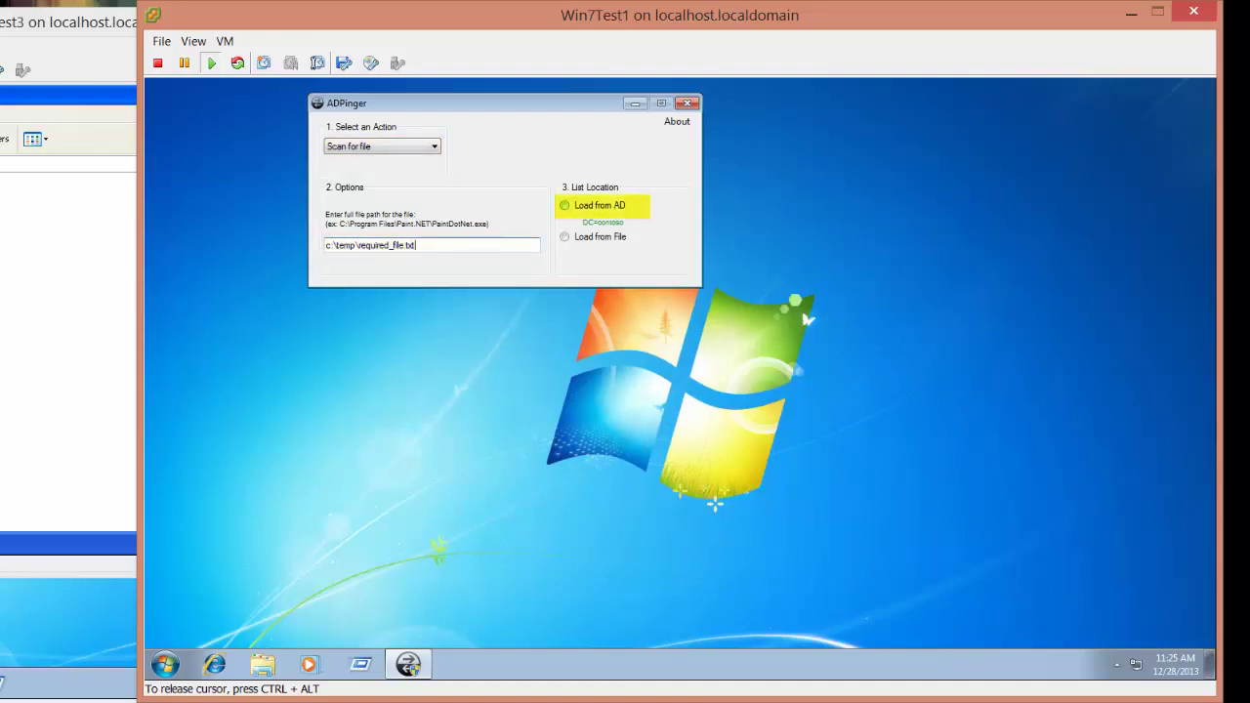
- Scan the TestOU computers loaded from AD for the deleted file, without saving a CSV report
{"action": "left_click", "coordinate": [566, 205]}
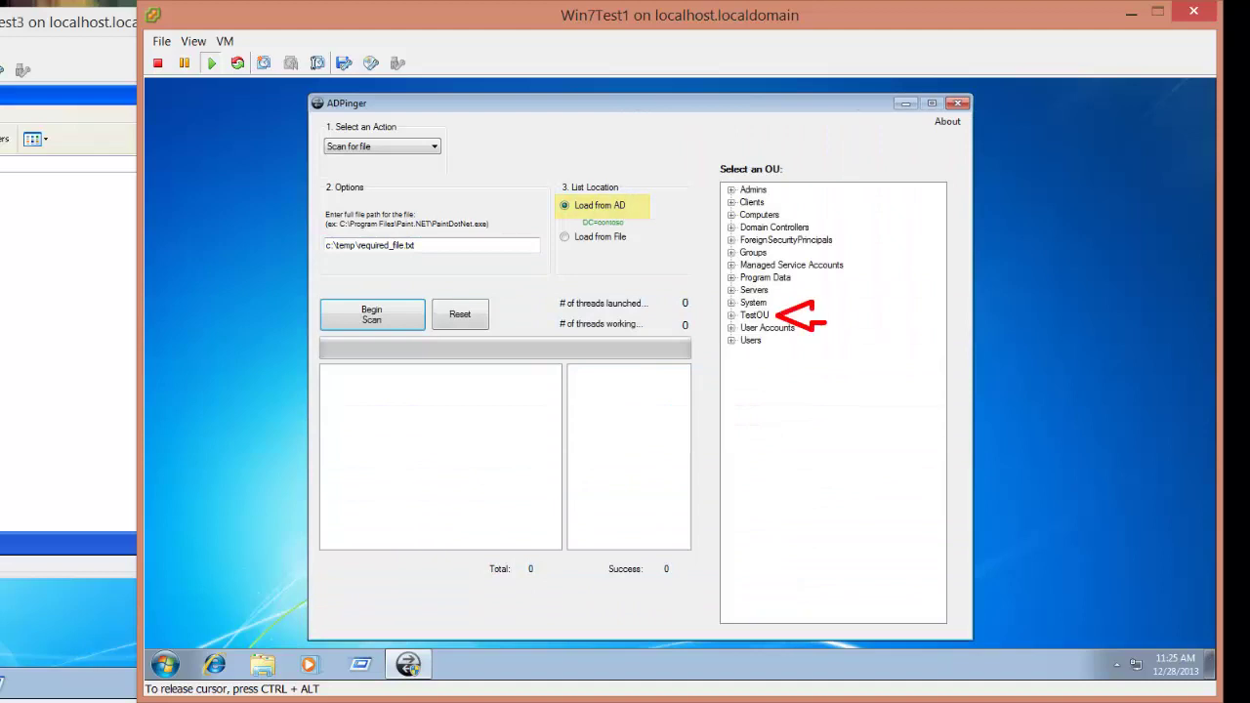
{"action": "left_click", "coordinate": [756, 316]}
{"action": "left_click", "coordinate": [372, 314]}
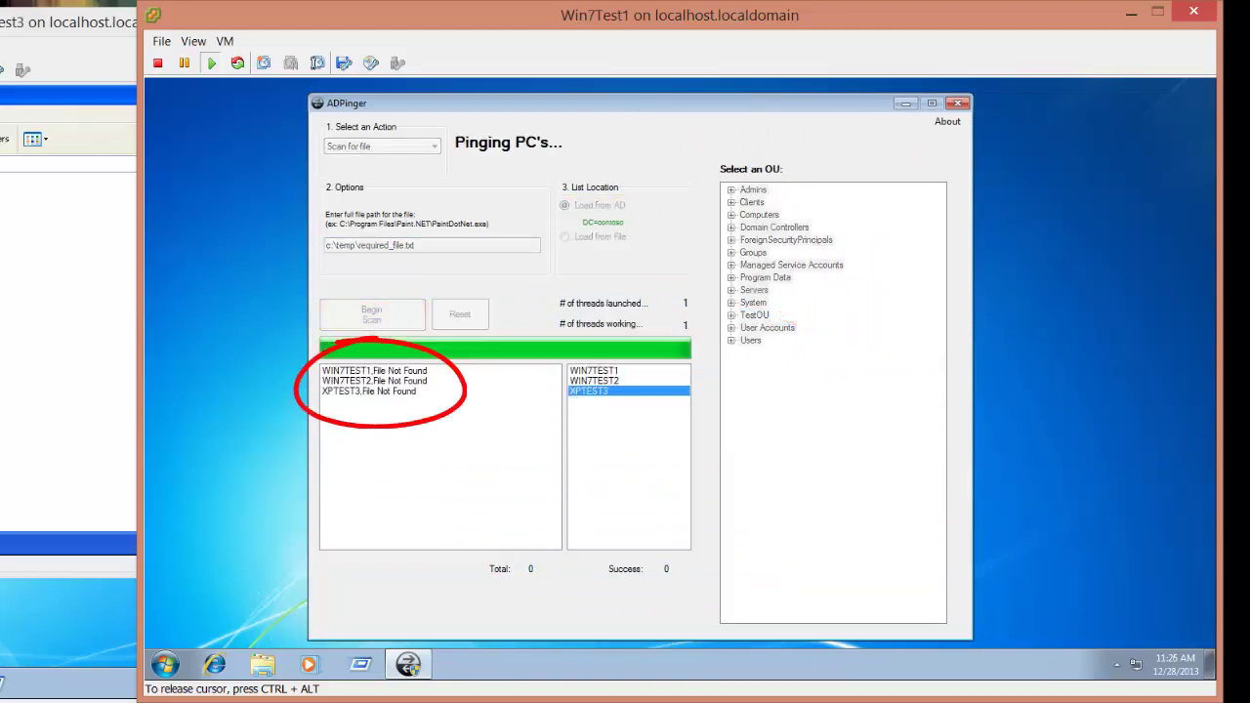
{"action": "left_click", "coordinate": [382, 146]}
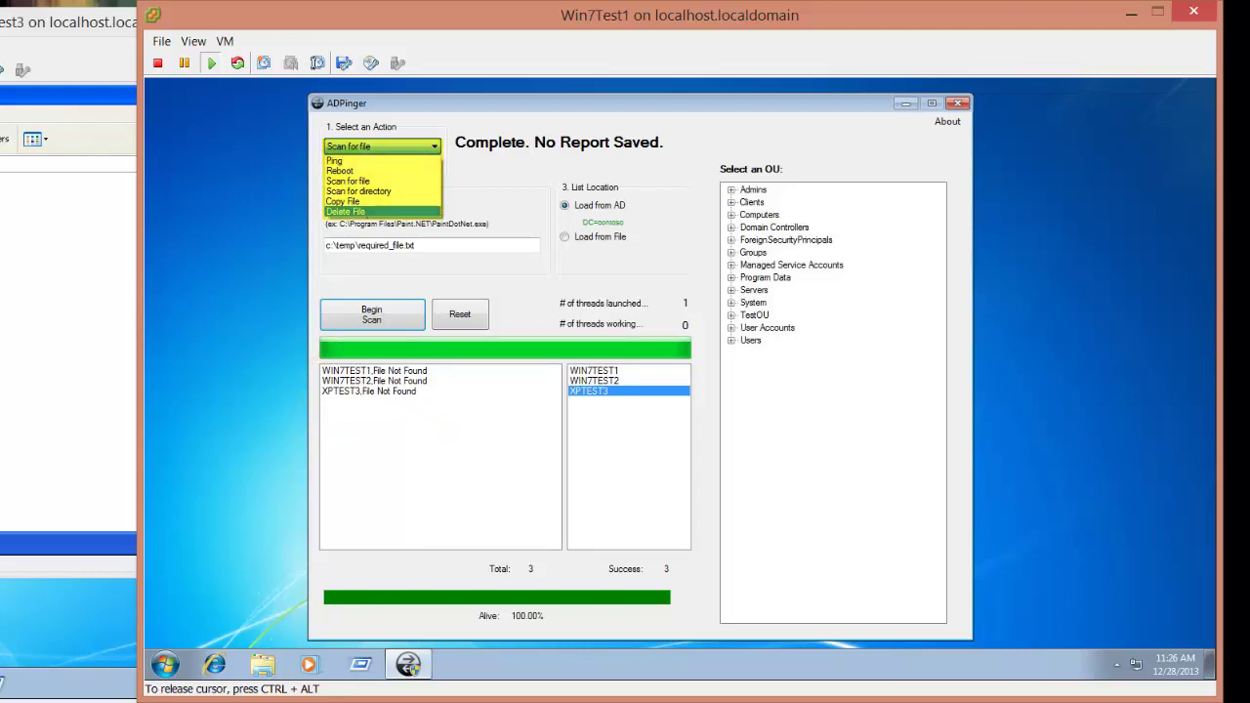
{"action": "left_click", "coordinate": [382, 146]}
{"action": "left_click", "coordinate": [753, 253]}
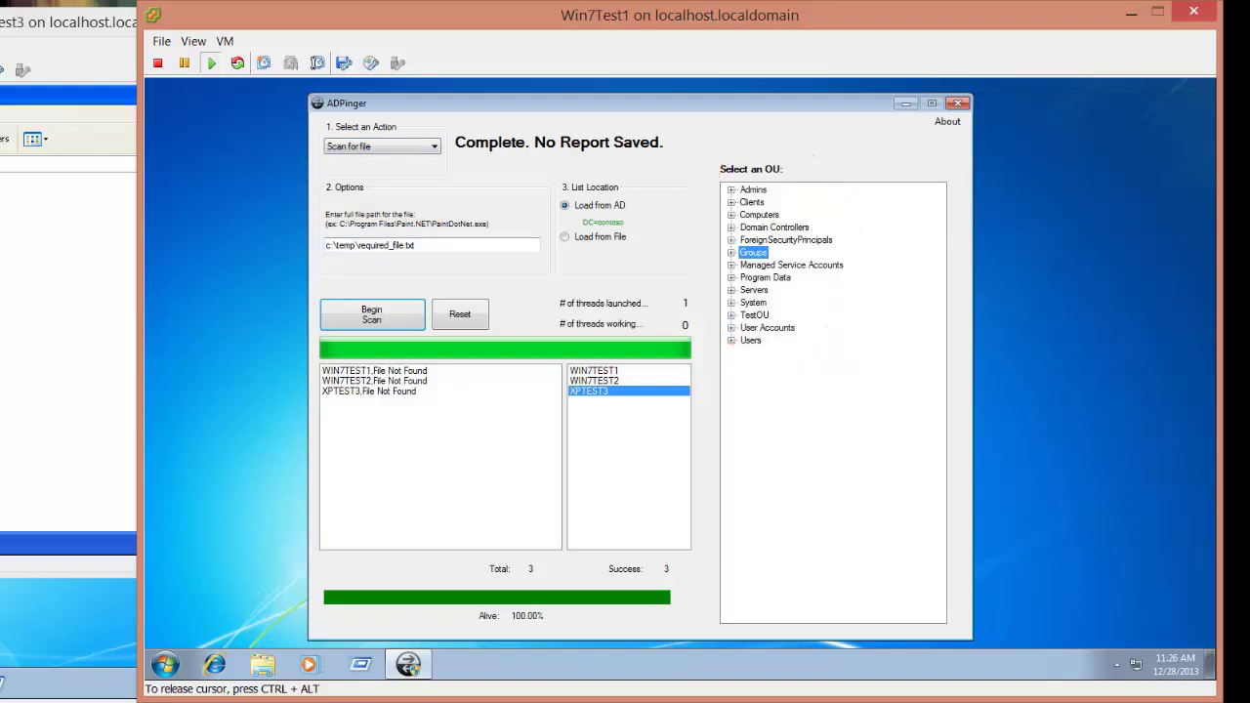
- View the About ADPinger information, moving its dialog clear of the action selector
{"action": "left_click", "coordinate": [382, 146]}
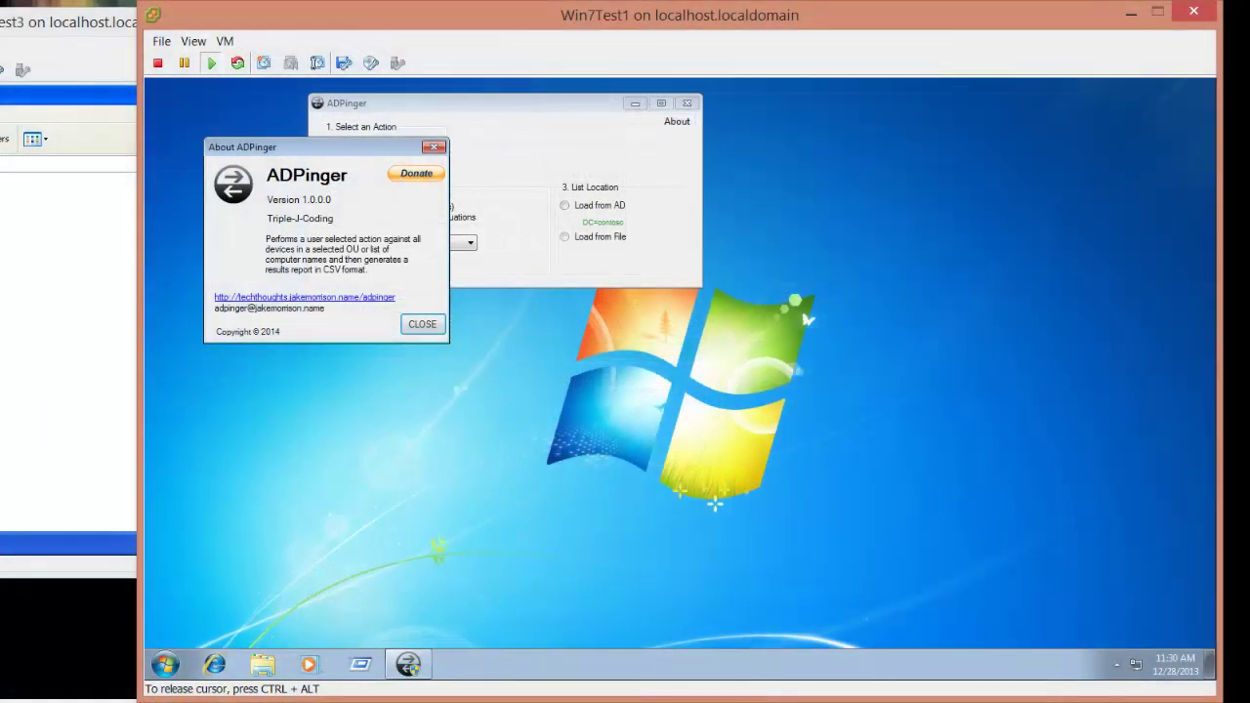
{"action": "left_click_drag", "start_coordinate": [317, 146], "coordinate": [462, 190]}
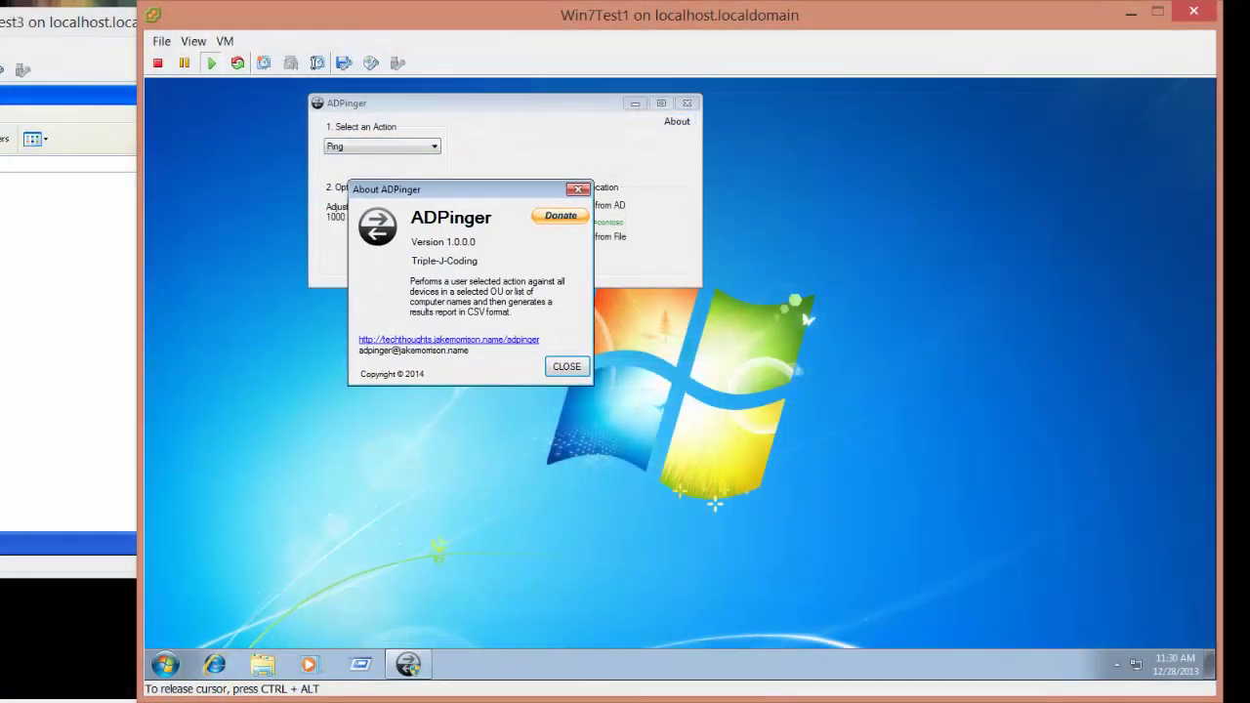